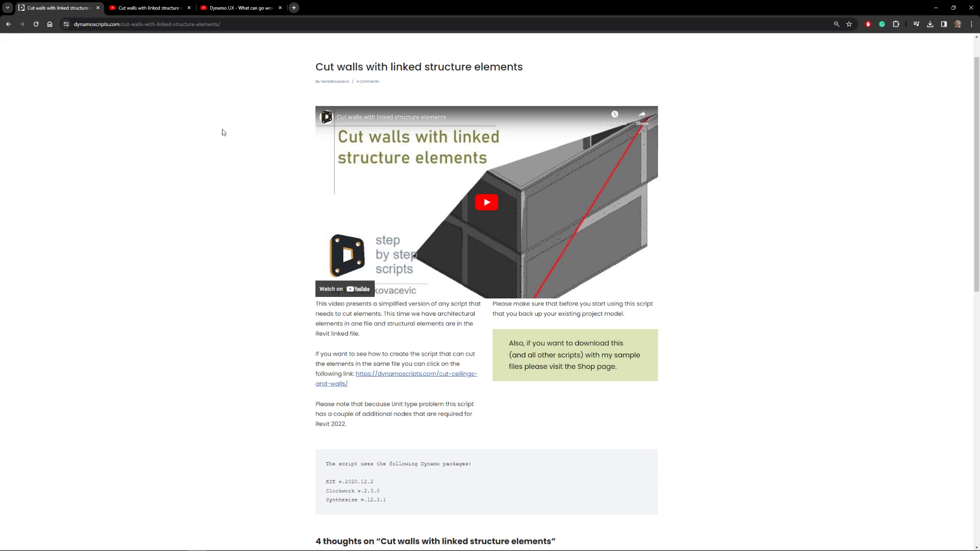
# Examine the required Dynamo packages and their versions on the "Cut walls with linked structure elements" page
pyautogui.scroll(1, 355, 64)
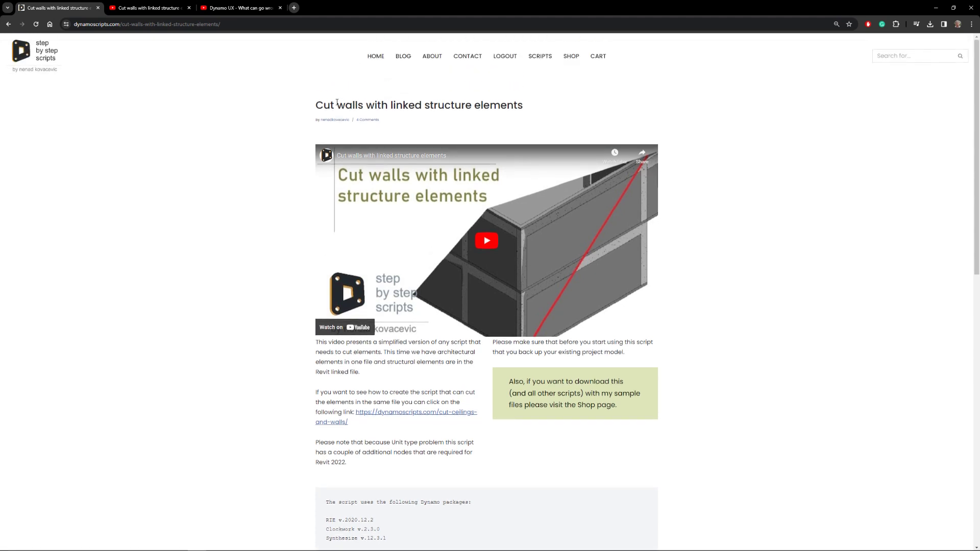
pyautogui.moveTo(320, 108); pyautogui.dragTo(507, 109)
pyautogui.click(476, 111)
pyautogui.scroll(-3, 443, 255)
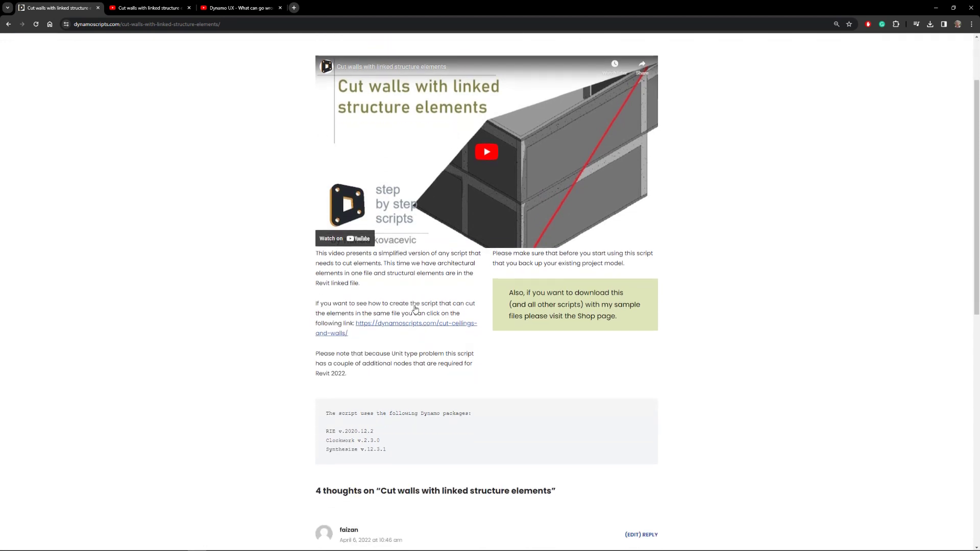
pyautogui.moveTo(388, 426); pyautogui.dragTo(324, 409)
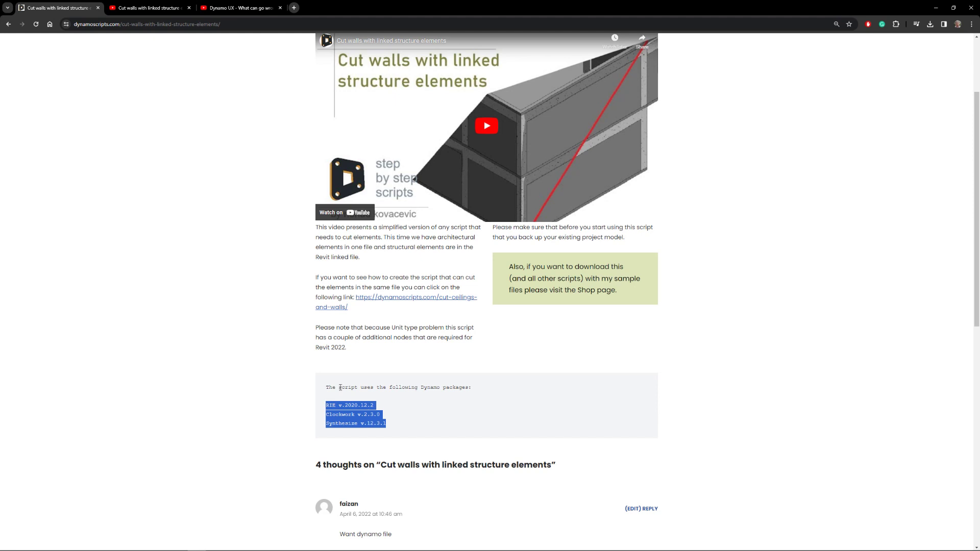
pyautogui.click(411, 397)
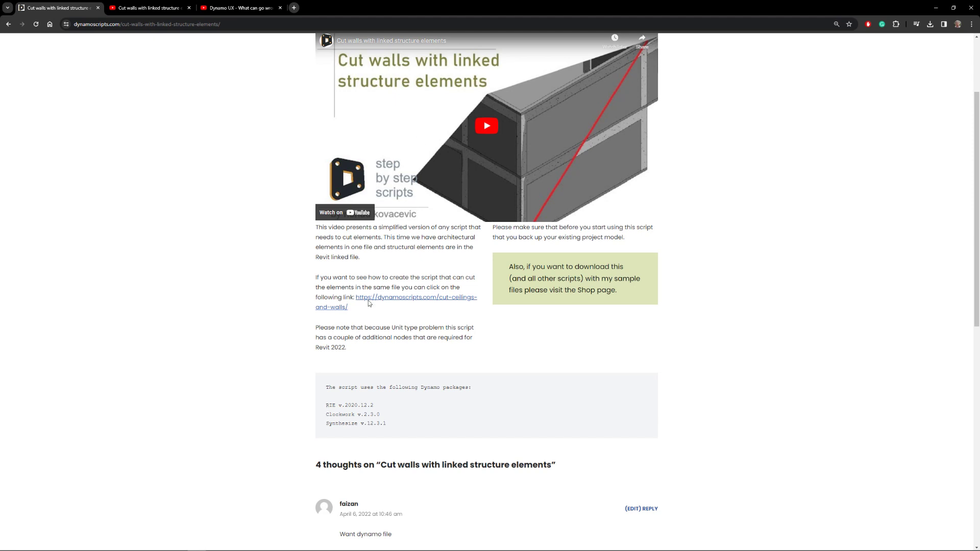
pyautogui.moveTo(325, 414); pyautogui.dragTo(351, 414)
pyautogui.scroll(3, 320, 406)
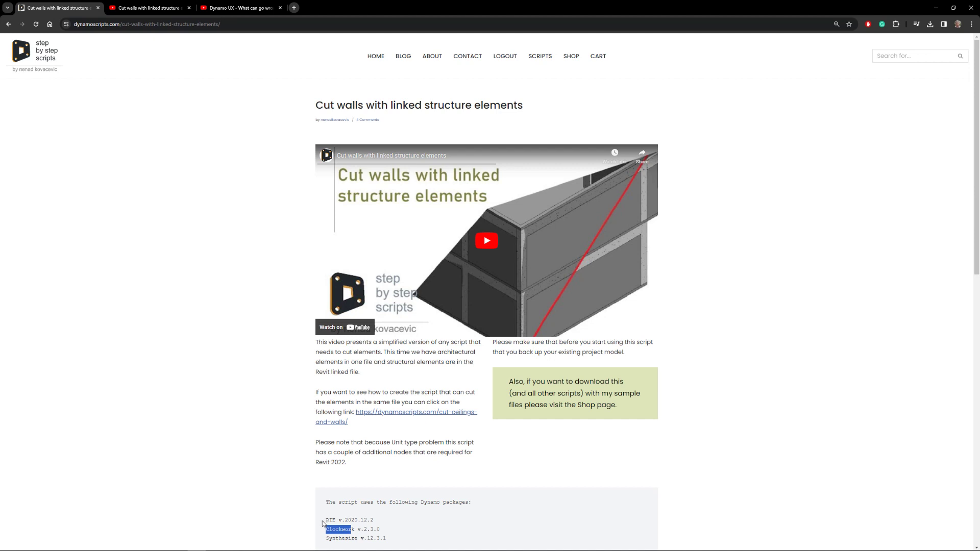
pyautogui.click(363, 495)
# Open the website's Shop page and look through the list of Dynamo scripts available for download
pyautogui.click(571, 56)
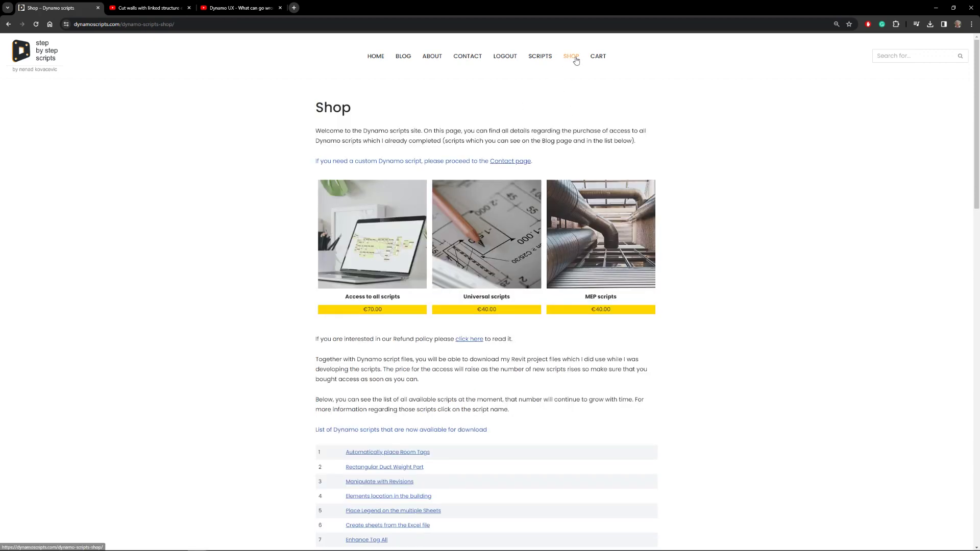
pyautogui.scroll(-5, 402, 326)
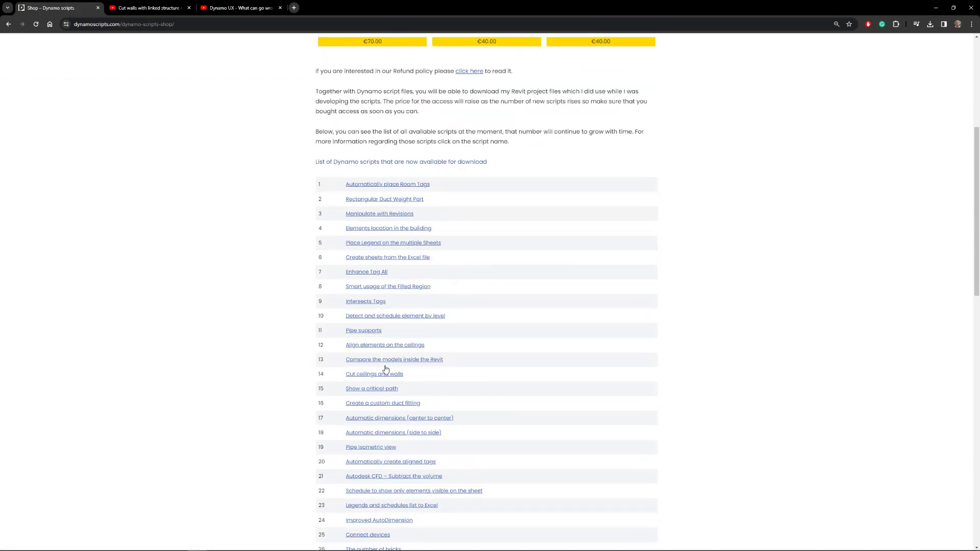
pyautogui.scroll(-3, 384, 400)
pyautogui.scroll(8, 383, 400)
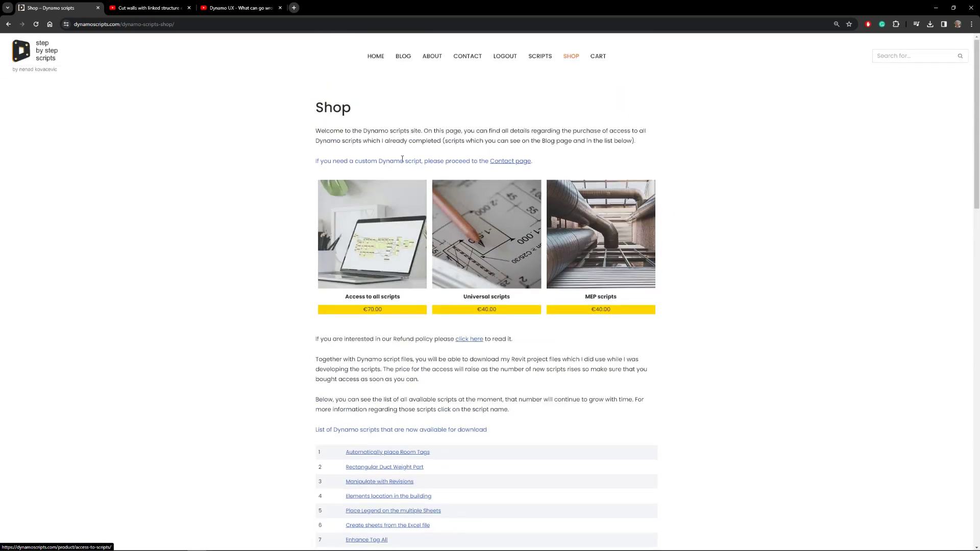
# Open the Blog page and browse its script posts for newer versions
pyautogui.click(403, 56)
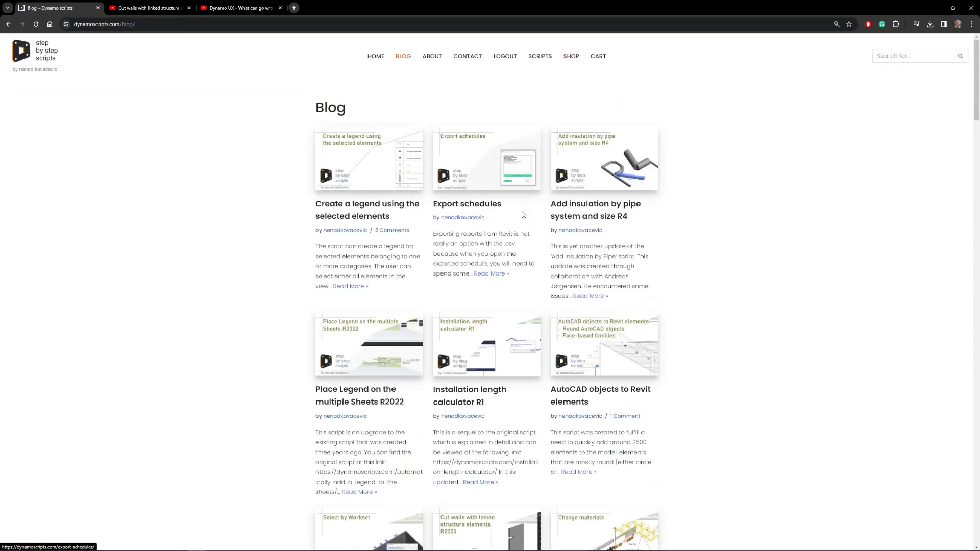
pyautogui.scroll(-6, 442, 312)
pyautogui.scroll(-20, 442, 313)
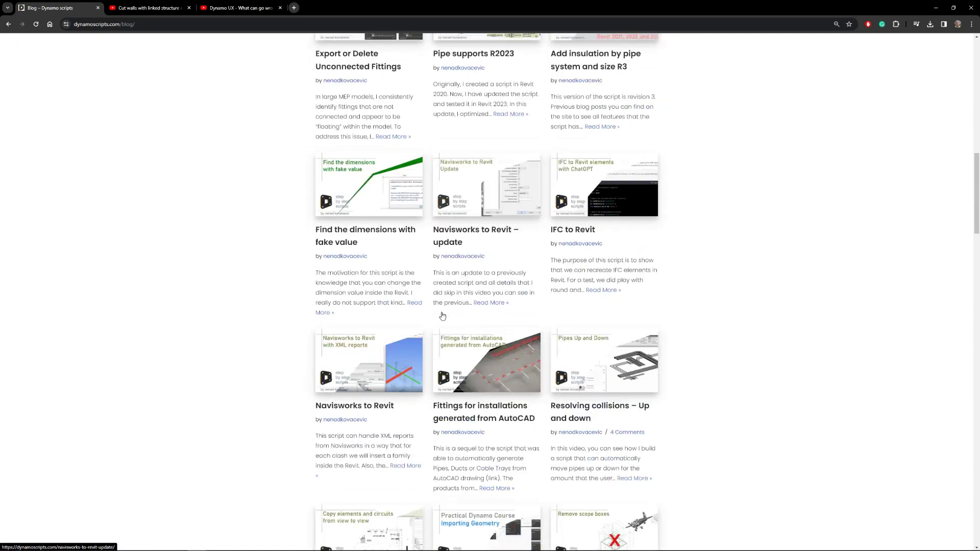
pyautogui.scroll(20, 314, 266)
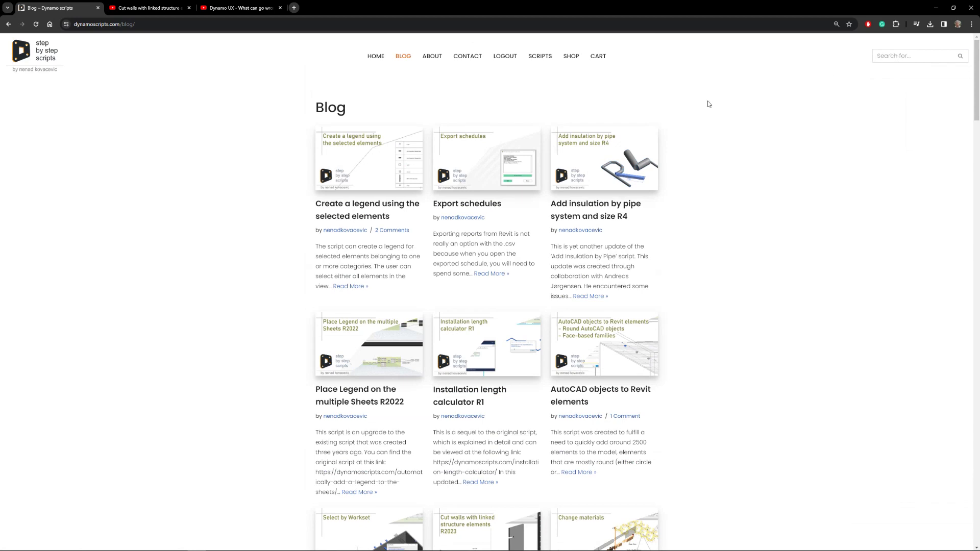
# Return to the Shop page and find both the original and R2023 "Cut walls with linked structure elements" entries in the script list
pyautogui.click(570, 57)
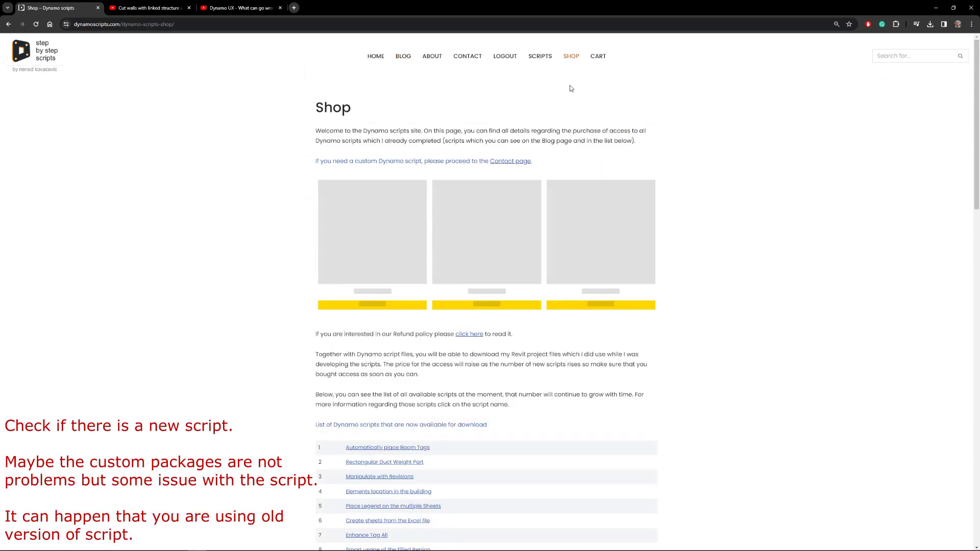
pyautogui.scroll(-3, 804, 291)
pyautogui.scroll(-10, 804, 291)
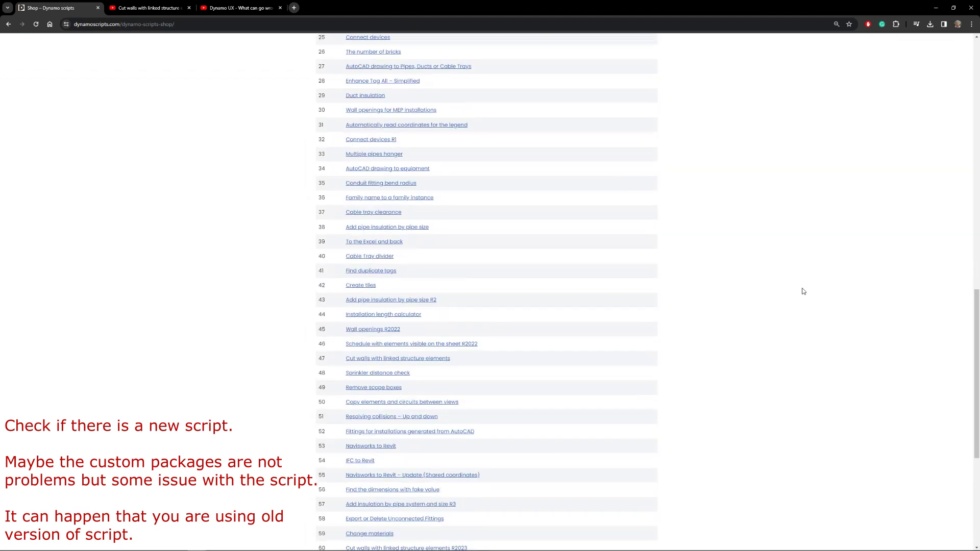
pyautogui.moveTo(473, 362); pyautogui.dragTo(342, 366)
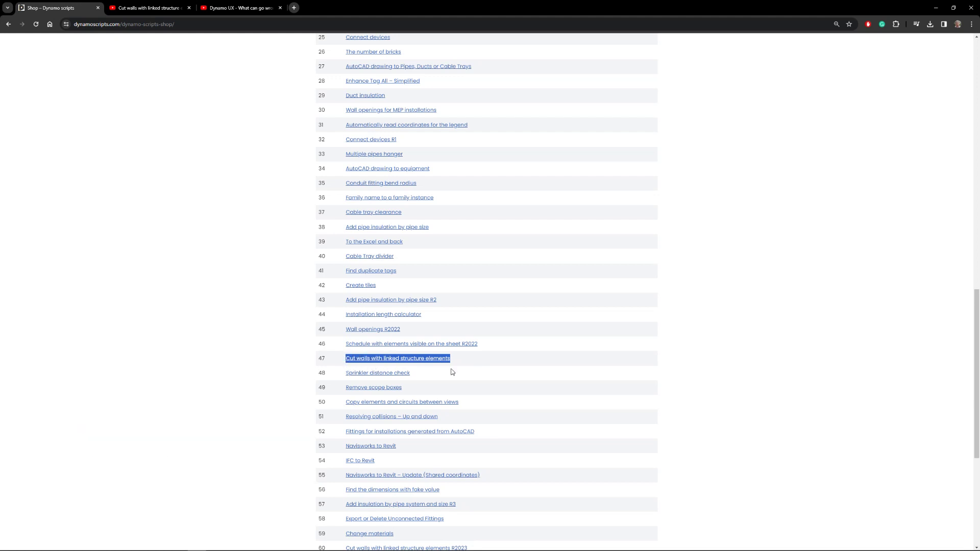
pyautogui.scroll(-3, 533, 347)
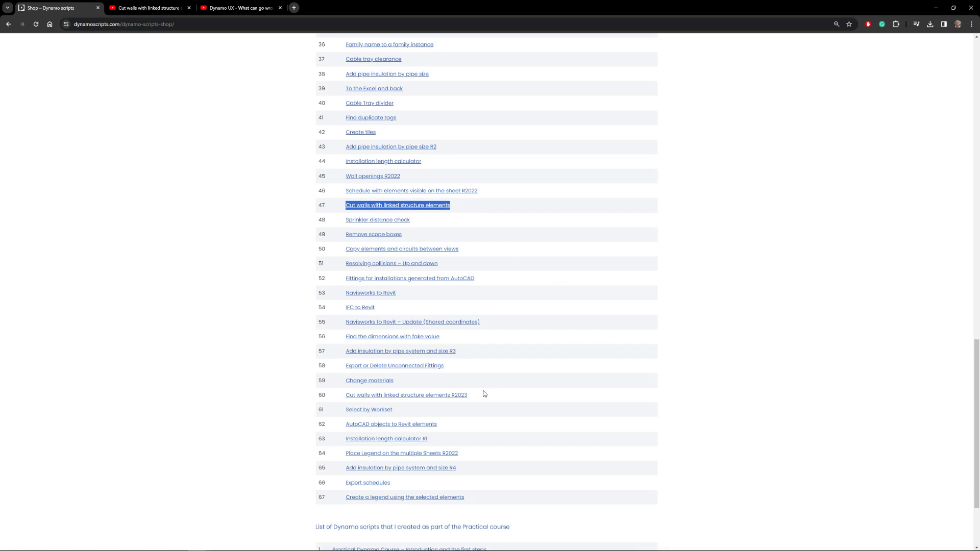
pyautogui.moveTo(482, 396); pyautogui.dragTo(347, 398)
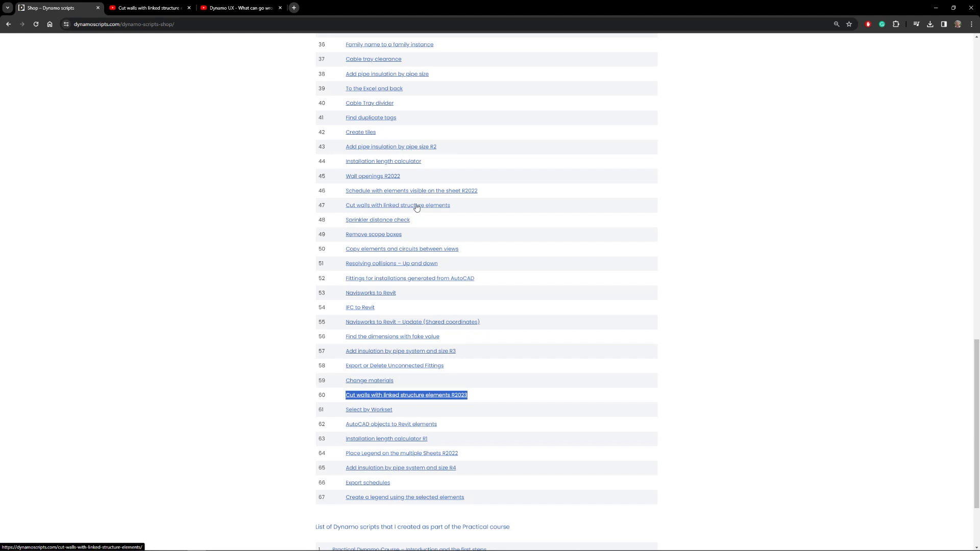
# Open the "Cut walls with linked structure elements R2023" page and check which Dynamo packages the script uses
pyautogui.click(429, 396)
pyautogui.scroll(-2, 413, 417)
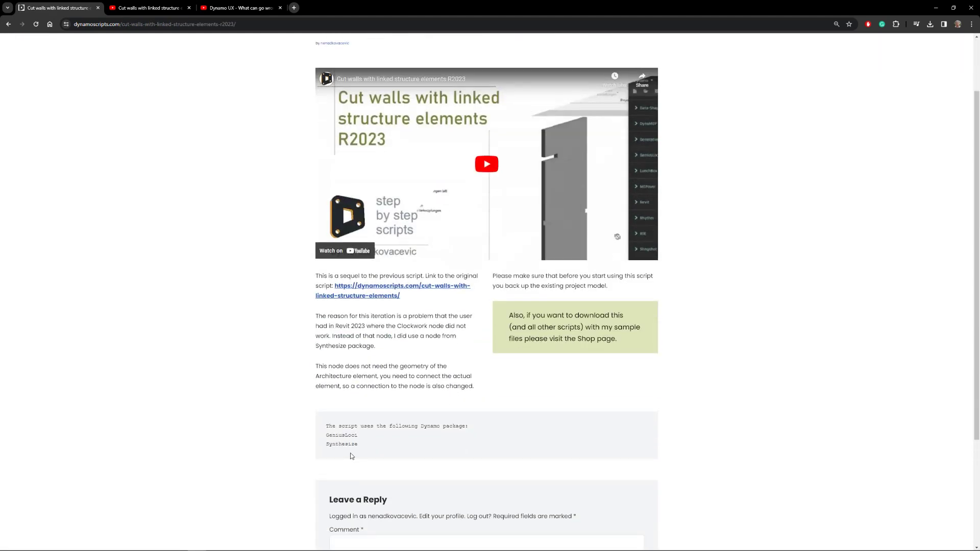
pyautogui.moveTo(358, 447); pyautogui.dragTo(326, 447)
pyautogui.scroll(2, 443, 332)
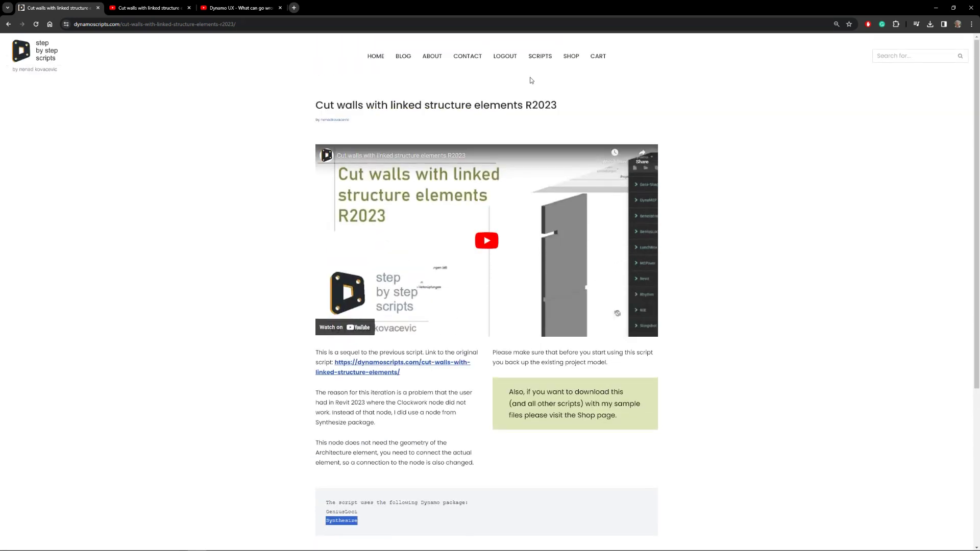
# Open the "Place Legend on the multiple Sheets R2022" blog post and check the Dynamo package and version it requires
pyautogui.click(570, 56)
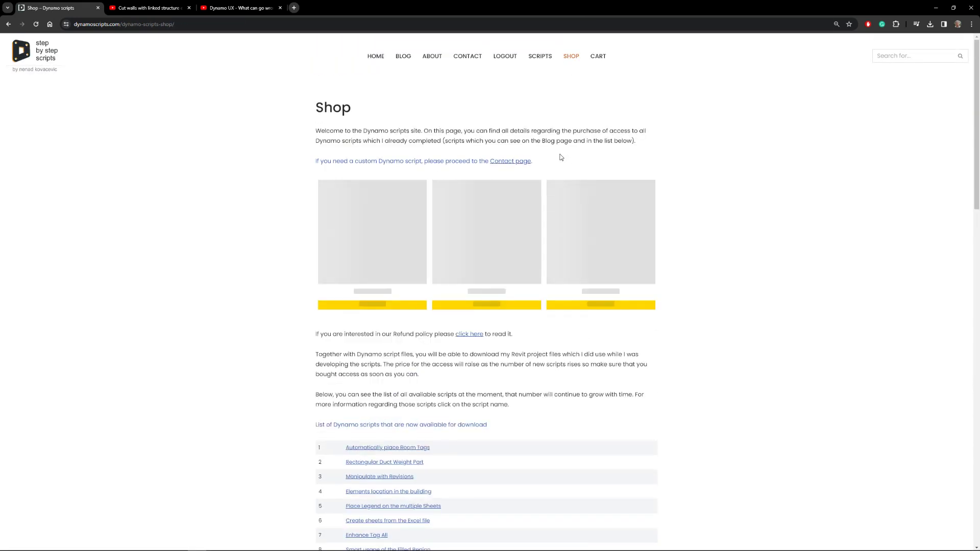
pyautogui.click(403, 56)
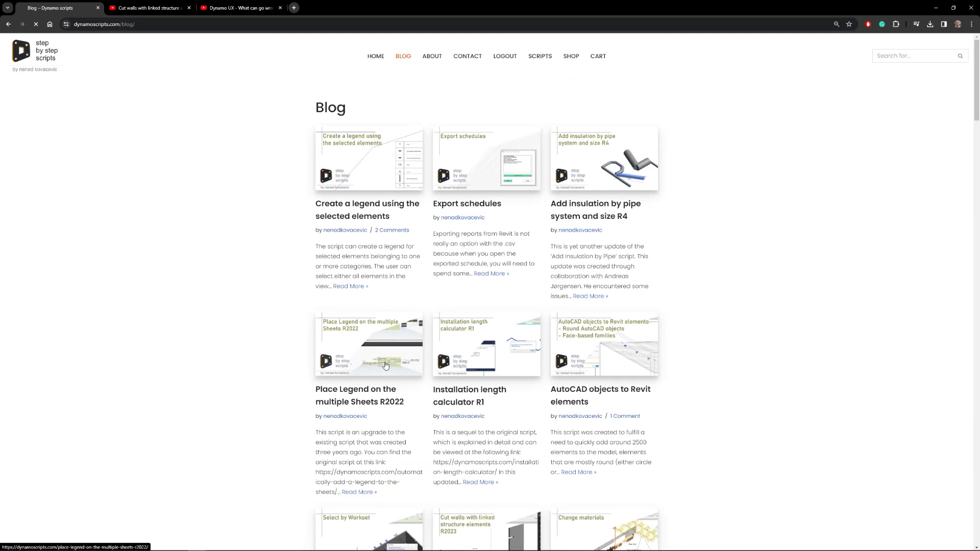
pyautogui.click(386, 366)
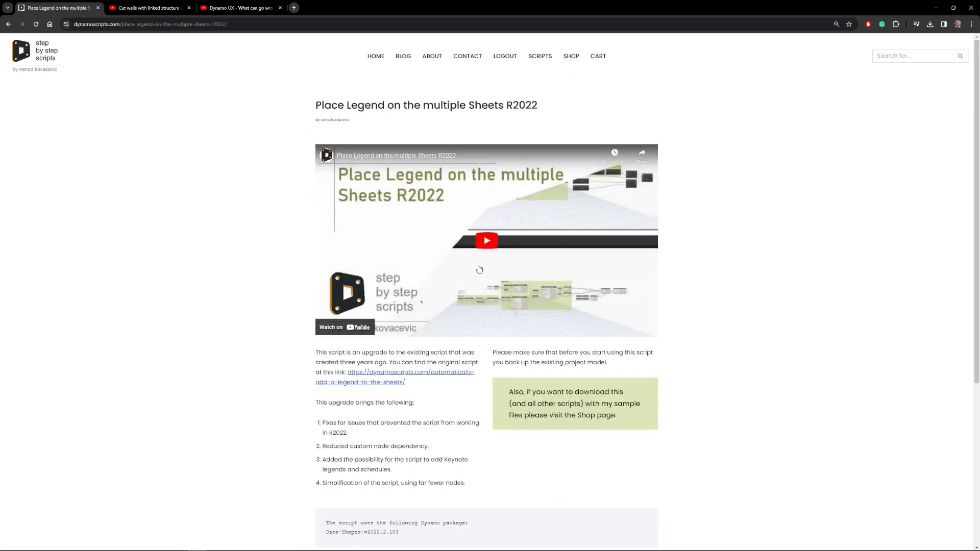
pyautogui.scroll(-2, 416, 302)
pyautogui.moveTo(424, 457); pyautogui.dragTo(323, 457)
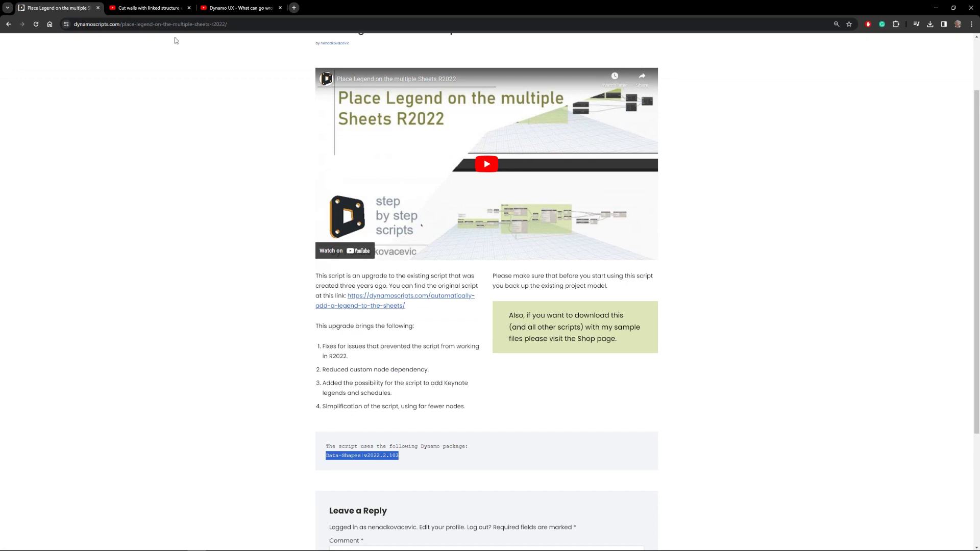
# Switch to YouTube and review the package list under the "Cut walls with linked structure elements" video and the "Dynamo UX - What can go wrong?" video page
pyautogui.click(149, 8)
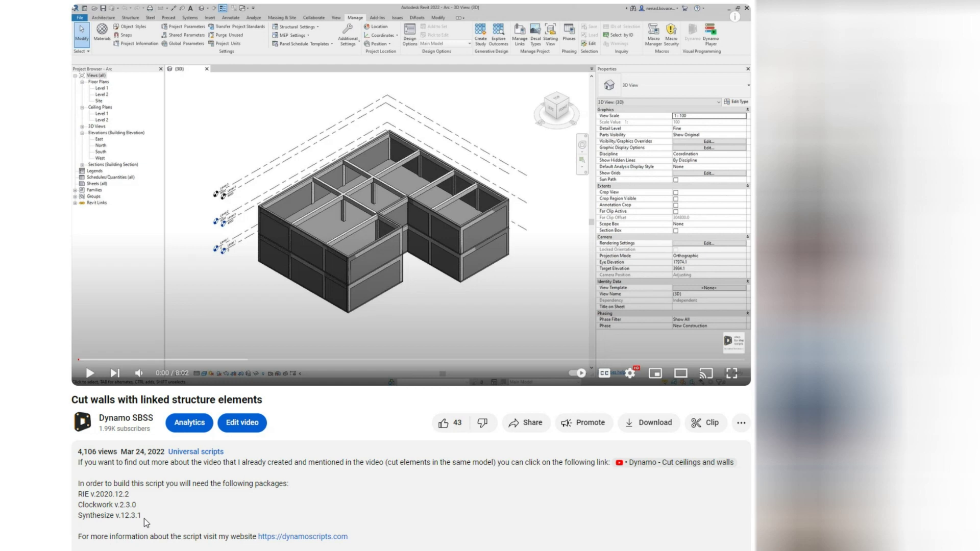
pyautogui.moveTo(144, 518); pyautogui.dragTo(80, 500)
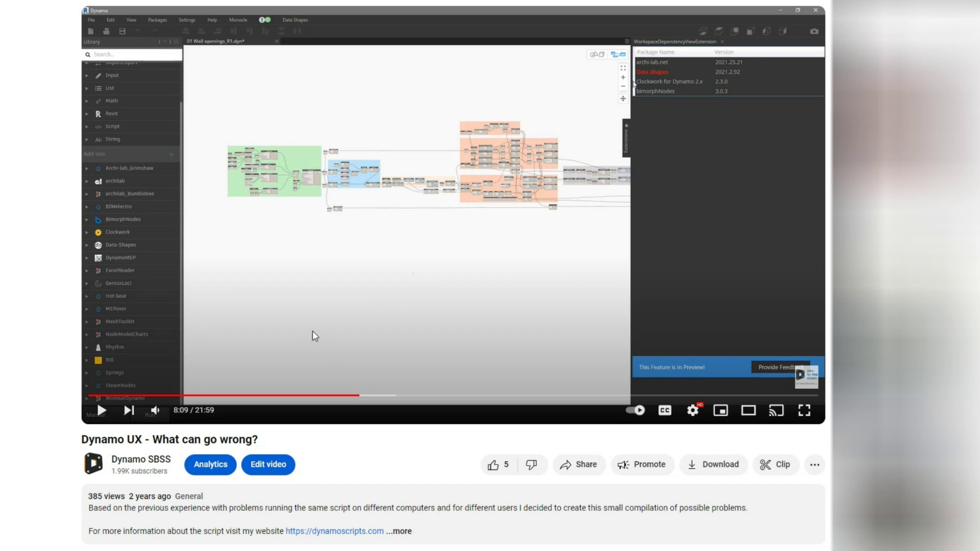
pyautogui.moveTo(82, 439); pyautogui.dragTo(261, 444)
pyautogui.click(260, 443)
pyautogui.moveTo(259, 440); pyautogui.dragTo(76, 449)
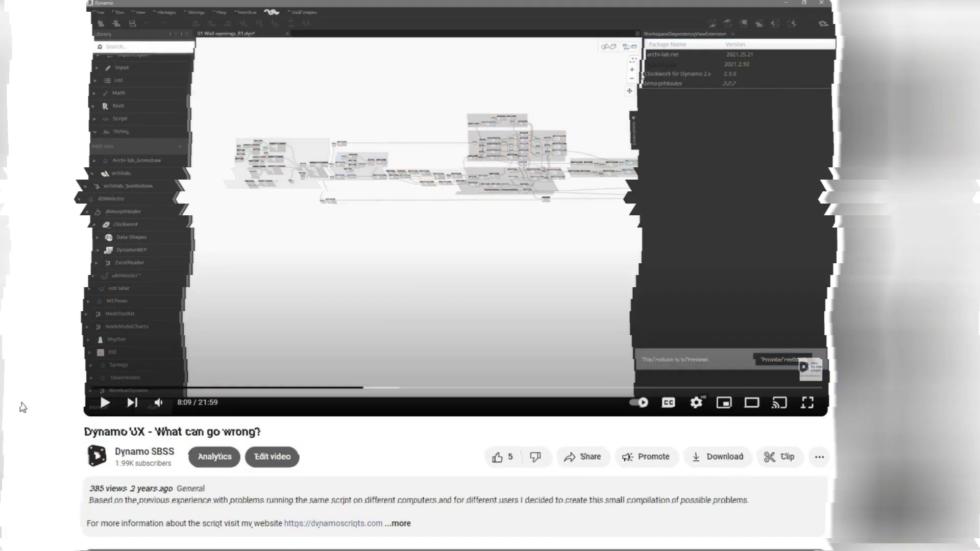
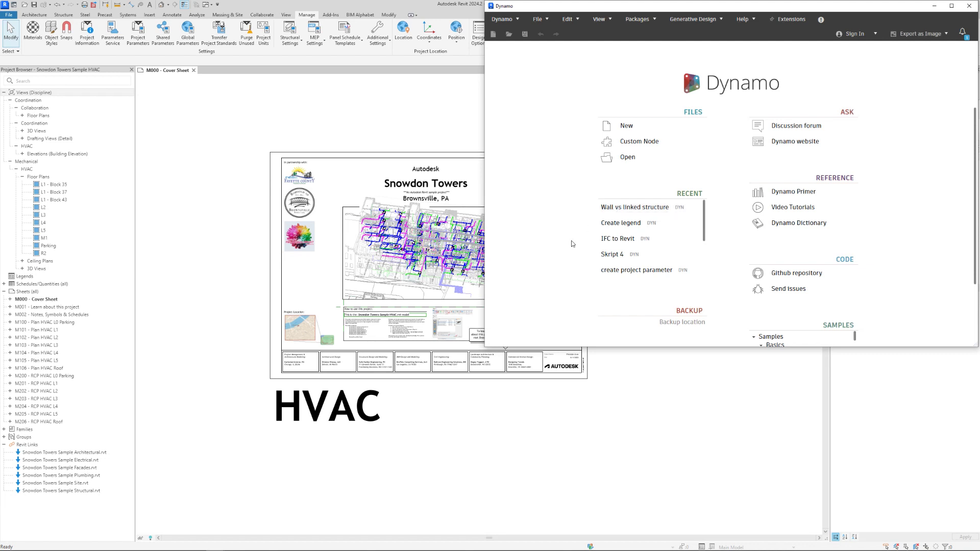
# Maximize Dynamo and open the recent "Wall vs linked structure" script, accepting its untrusted file location
pyautogui.click(952, 6)
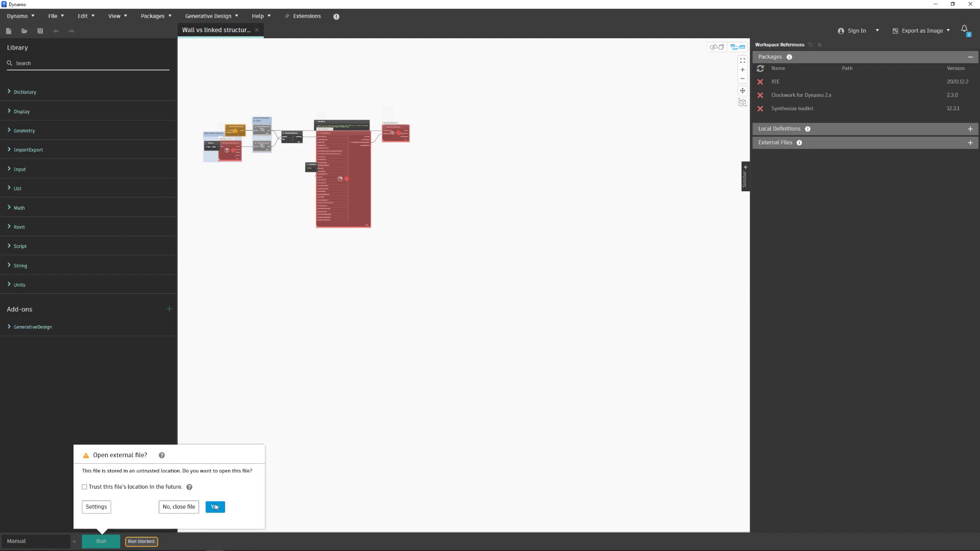
pyautogui.click(145, 488)
pyautogui.click(219, 508)
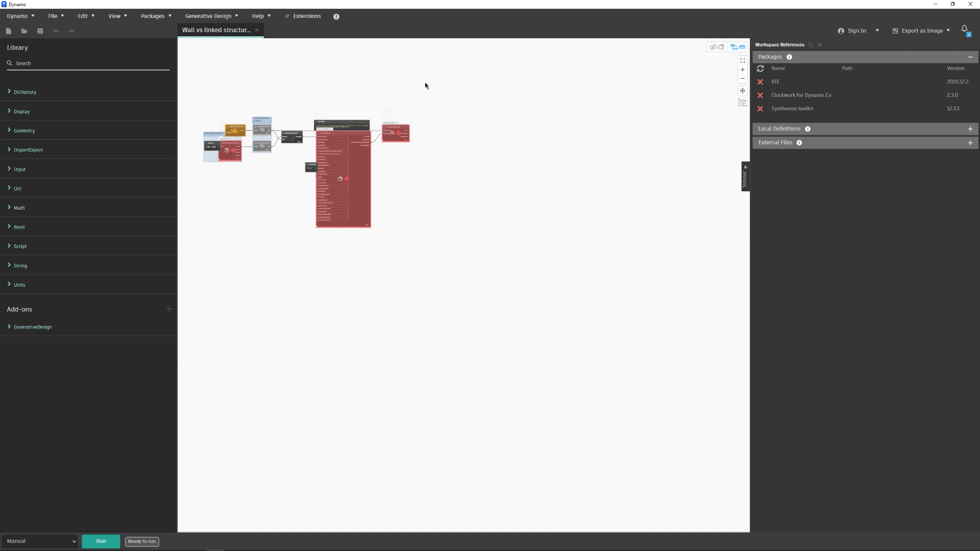
# Check the installed Dynamo version in the About Dynamo information and close it
pyautogui.click(32, 17)
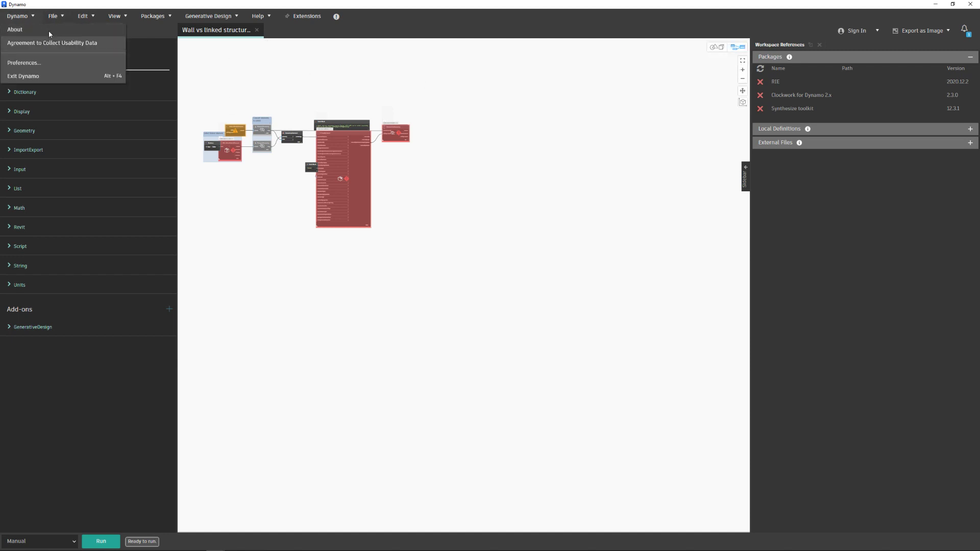
pyautogui.press('Escape')
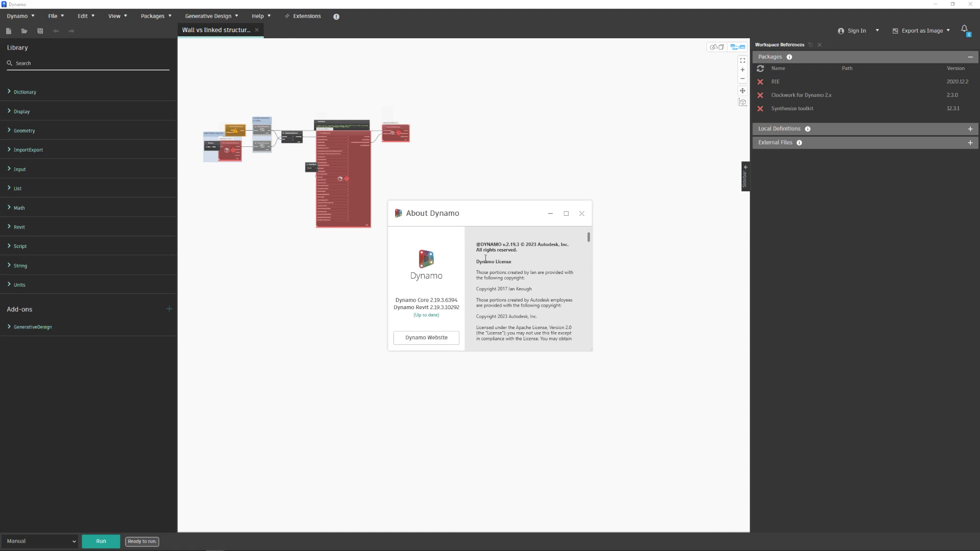
pyautogui.click(582, 213)
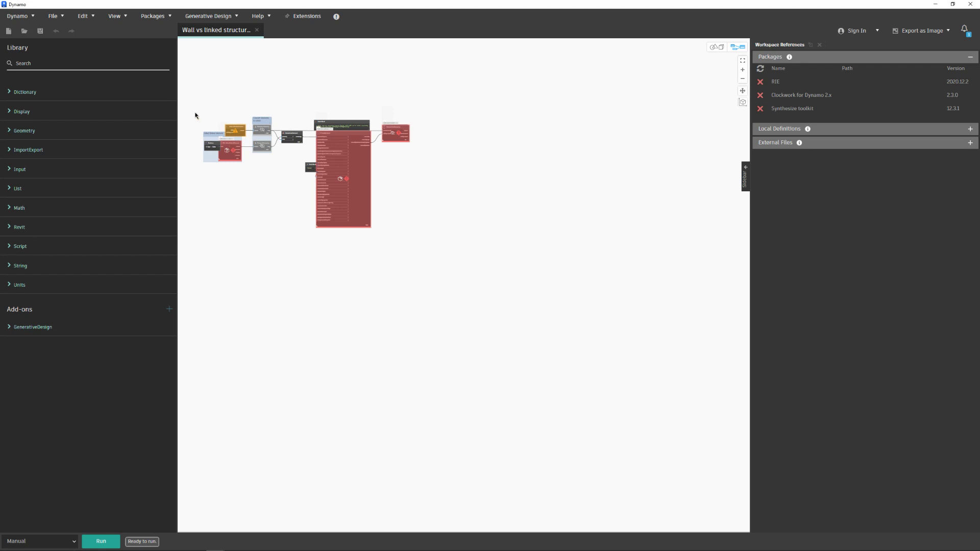
# Examine the script graph and expand Geometry, Meshes and Mesh in the node library to view the built-in nodes
pyautogui.scroll(5, 192, 113)
pyautogui.scroll(-3, 241, 168)
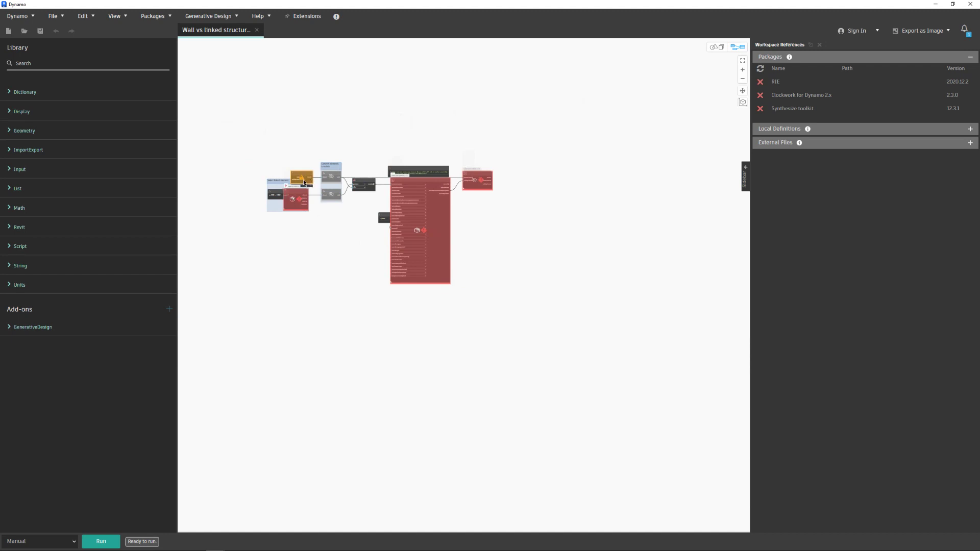
pyautogui.scroll(-1, 326, 204)
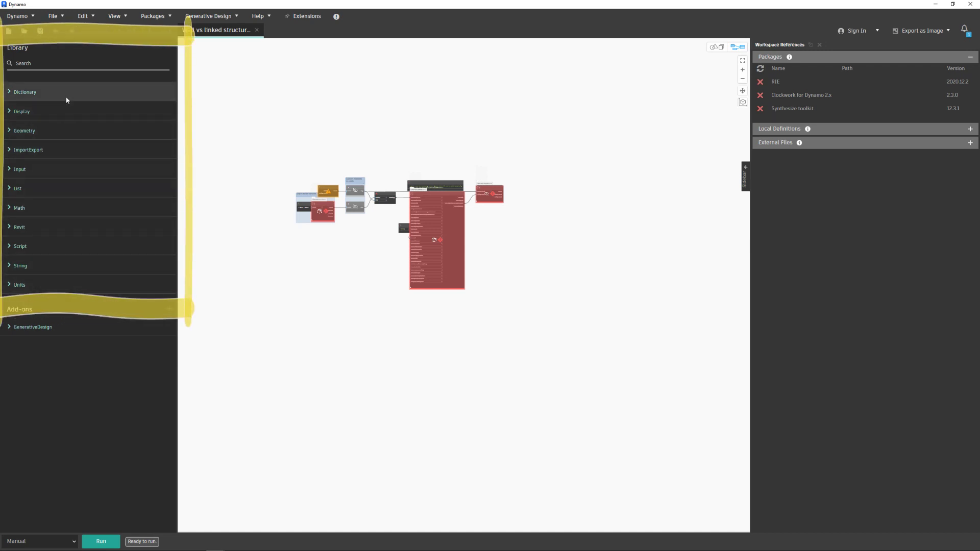
pyautogui.click(69, 128)
pyautogui.click(43, 167)
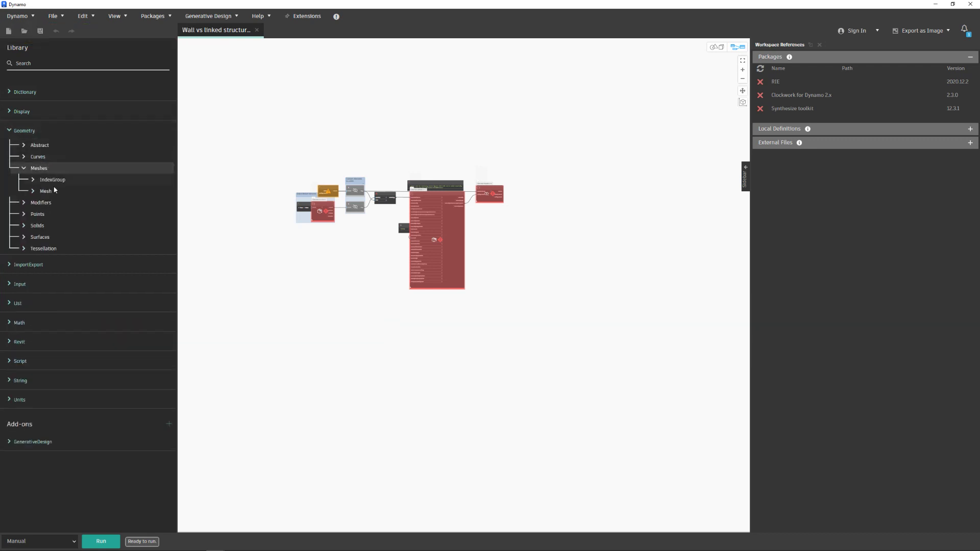
pyautogui.click(46, 191)
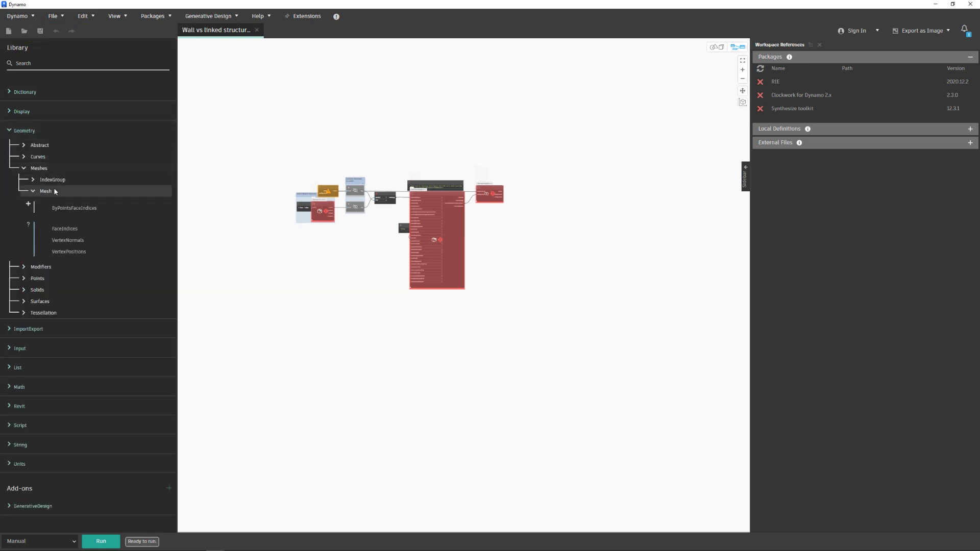
# Try out built-in nodes from the Mesh and Solid library categories on the canvas and delete them
pyautogui.moveTo(81, 241); pyautogui.dragTo(325, 367)
pyautogui.scroll(5, 476, 287)
pyautogui.click(96, 289)
pyautogui.click(75, 249)
pyautogui.moveTo(75, 276); pyautogui.dragTo(368, 370)
pyautogui.moveTo(433, 344); pyautogui.dragTo(280, 427)
pyautogui.press('Delete')
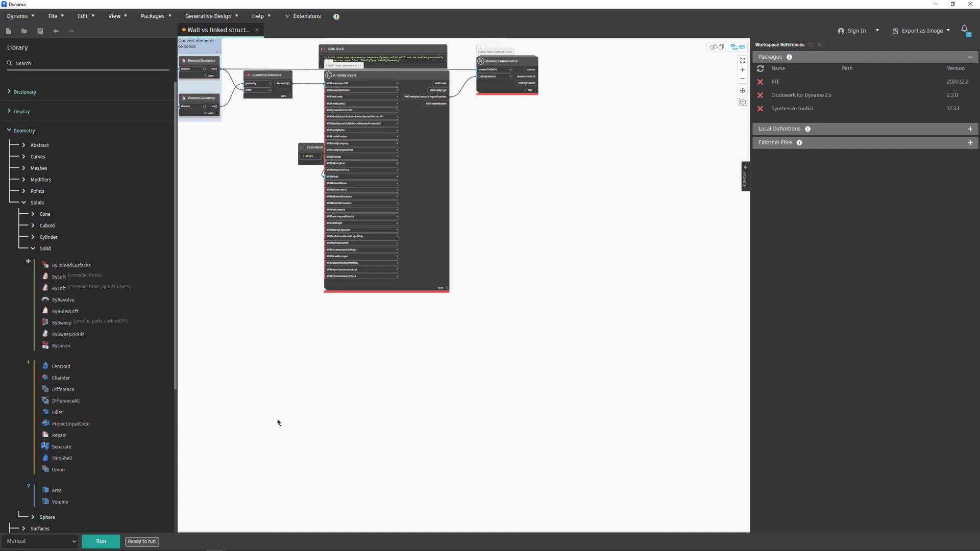
# Collapse the Solid, Solids and Geometry categories in the node library
pyautogui.click(57, 249)
pyautogui.click(51, 203)
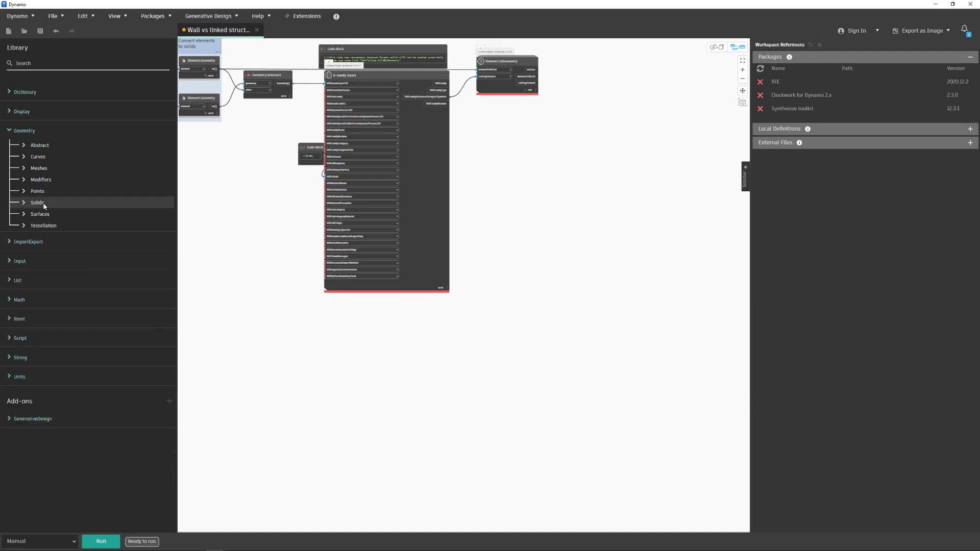
pyautogui.click(50, 134)
pyautogui.scroll(-3, 531, 300)
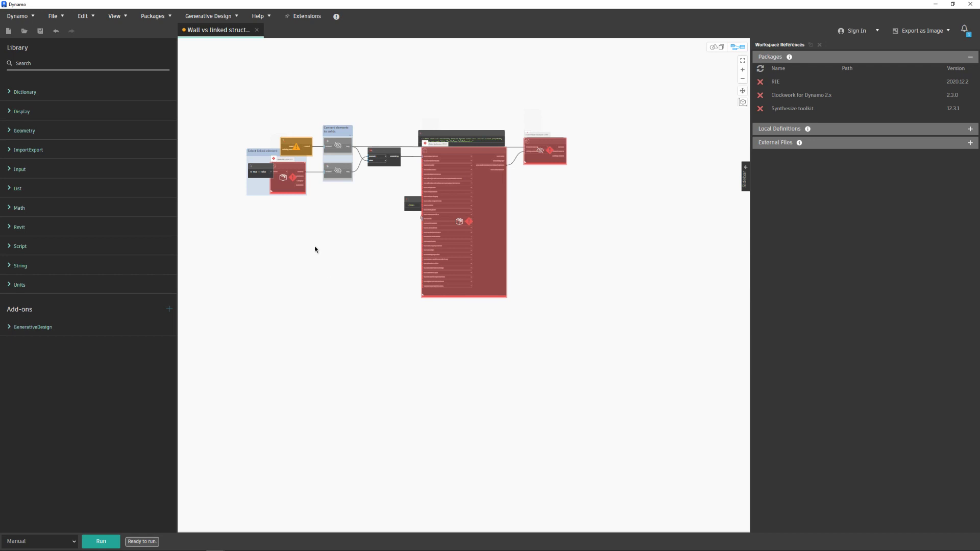
# Open the online package search and search for "clo" to find the Clockwork package
pyautogui.click(160, 18)
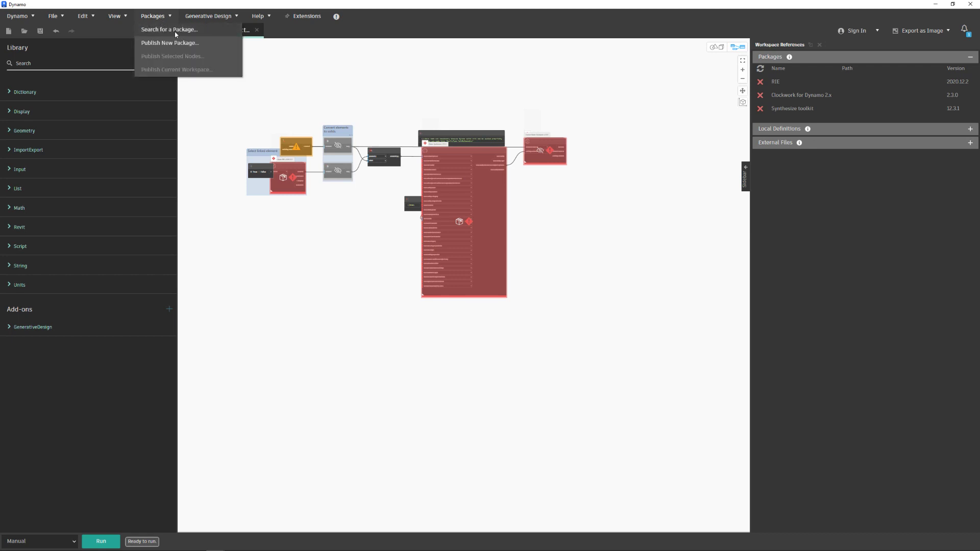
pyautogui.click(176, 31)
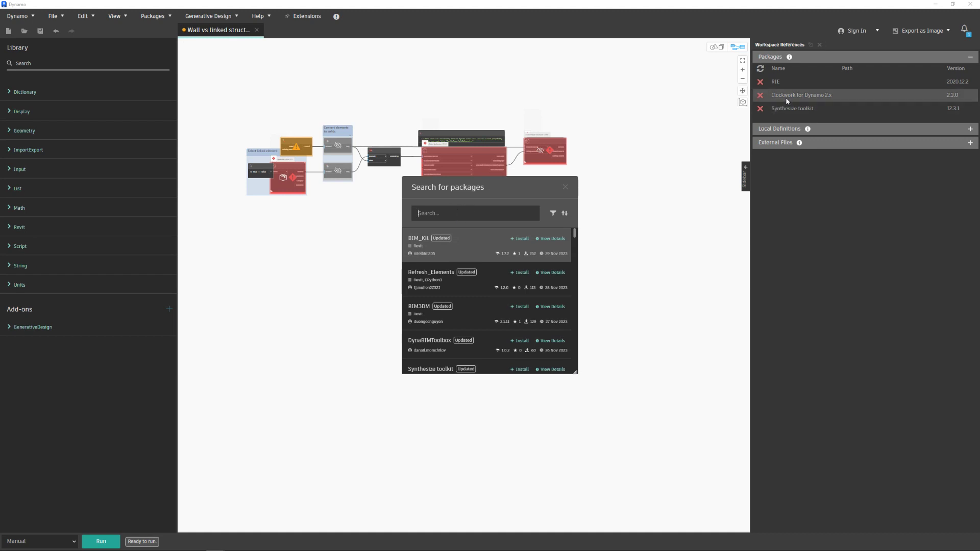
pyautogui.click(482, 215)
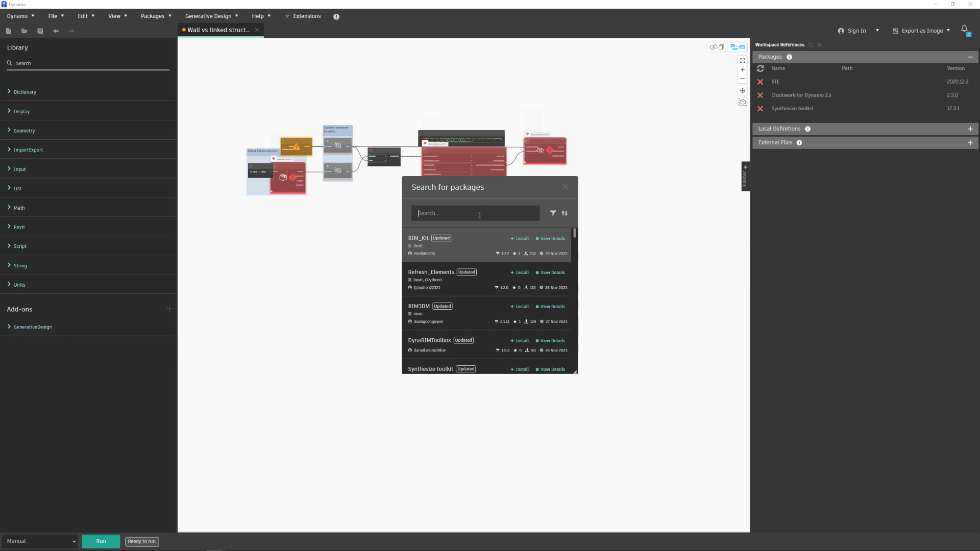
pyautogui.write('clow')
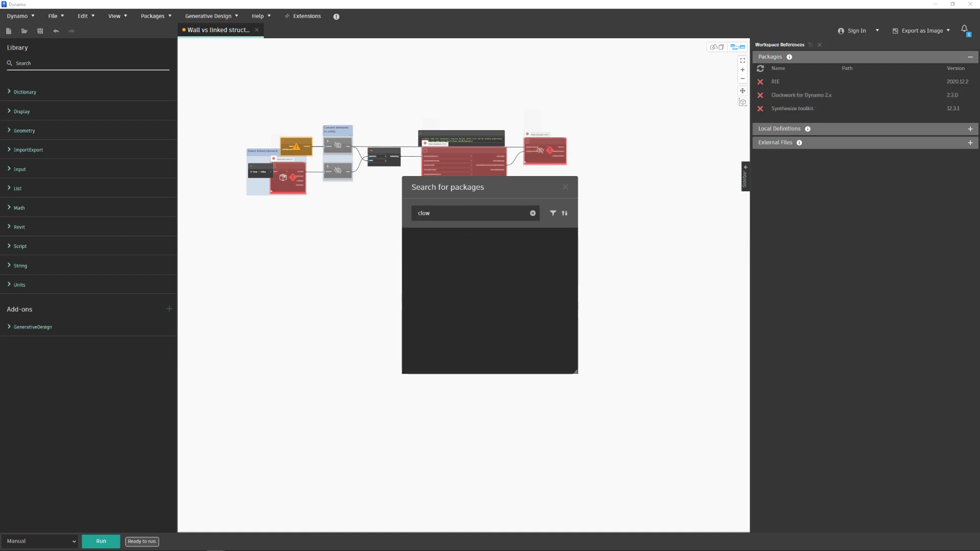
pyautogui.press('BackSpace')
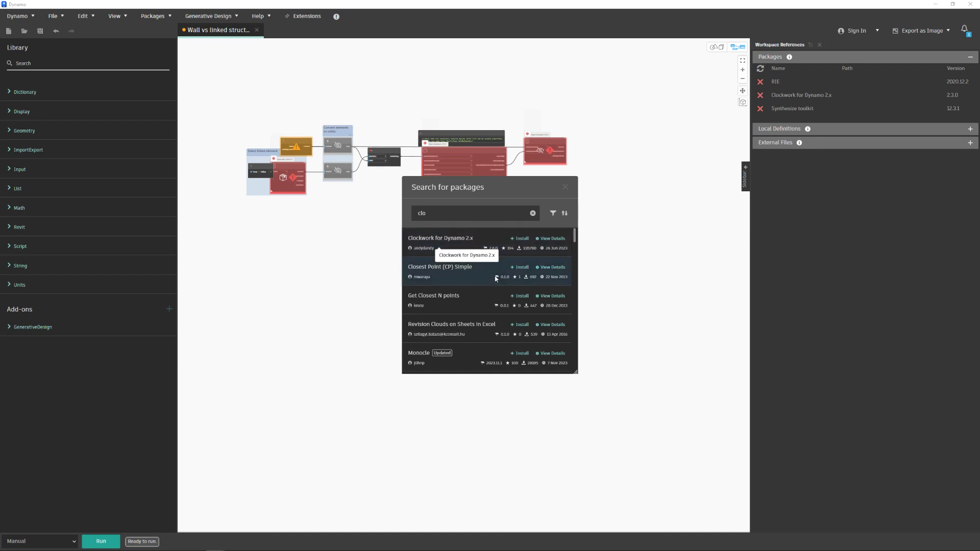
# Install Clockwork for Dynamo 2.x version 2.6.0, accepting its Python scripts or binaries, and leave the package search
pyautogui.click(520, 240)
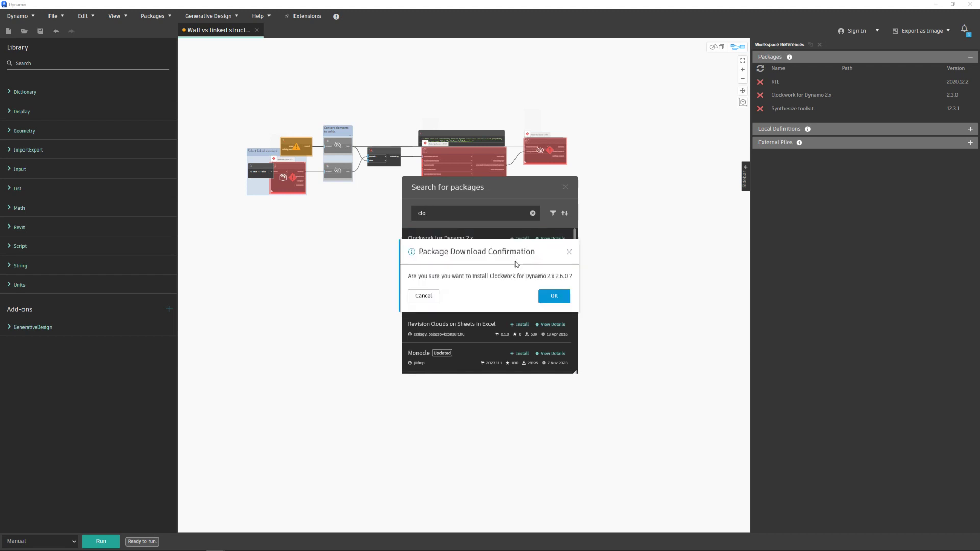
pyautogui.click(554, 296)
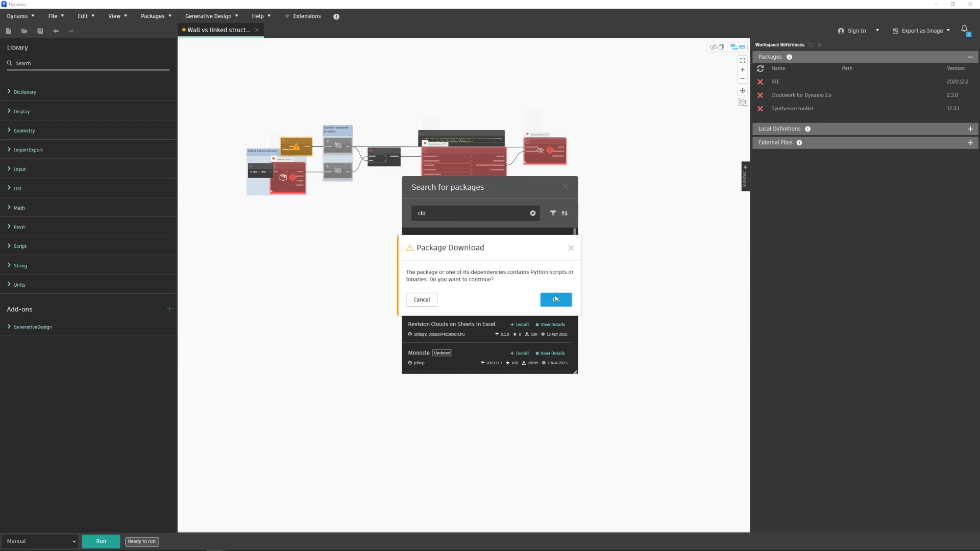
pyautogui.click(556, 301)
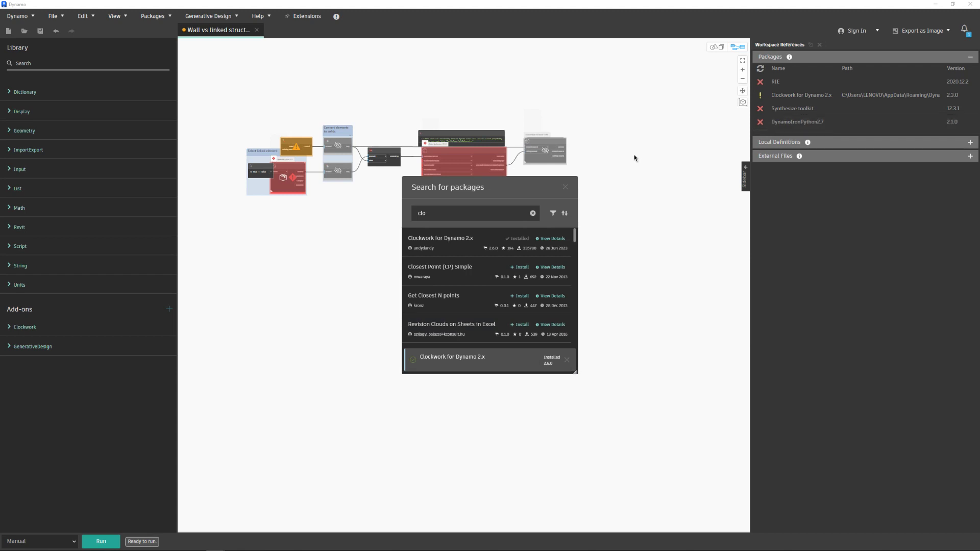
pyautogui.click(640, 200)
# Install the specified versions of the missing packages Synthesize toolkit 12.3.1 and RIE 2020.12.2 from the workspace references
pyautogui.click(808, 116)
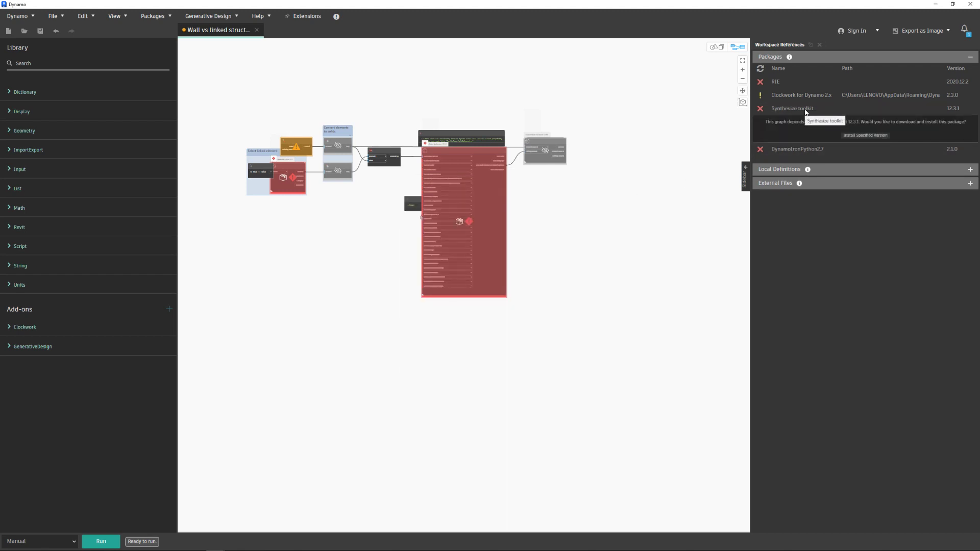
pyautogui.click(867, 136)
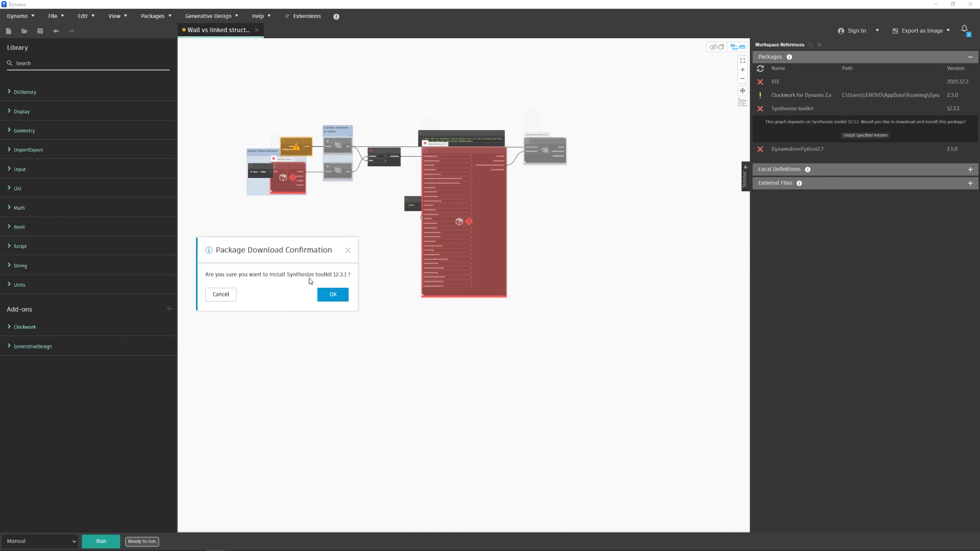
pyautogui.click(328, 298)
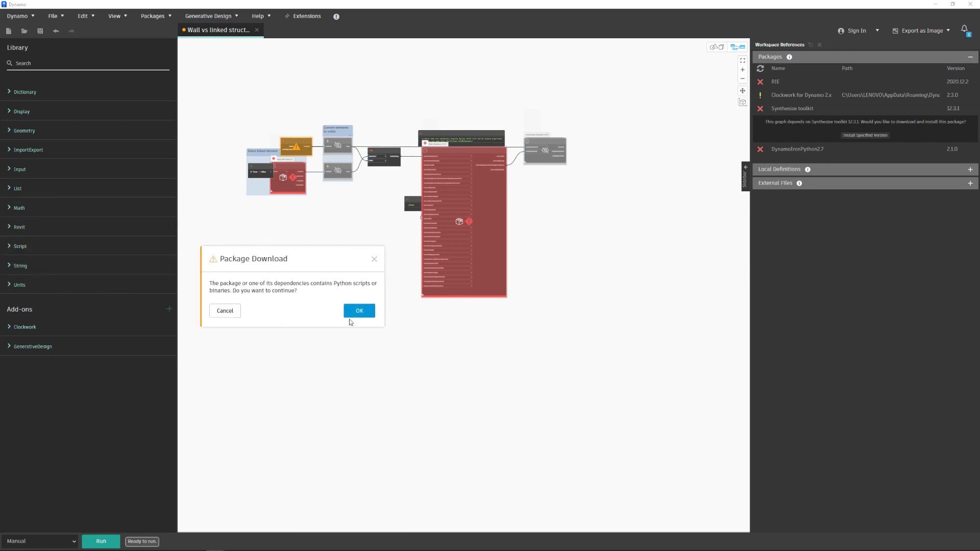
pyautogui.click(350, 311)
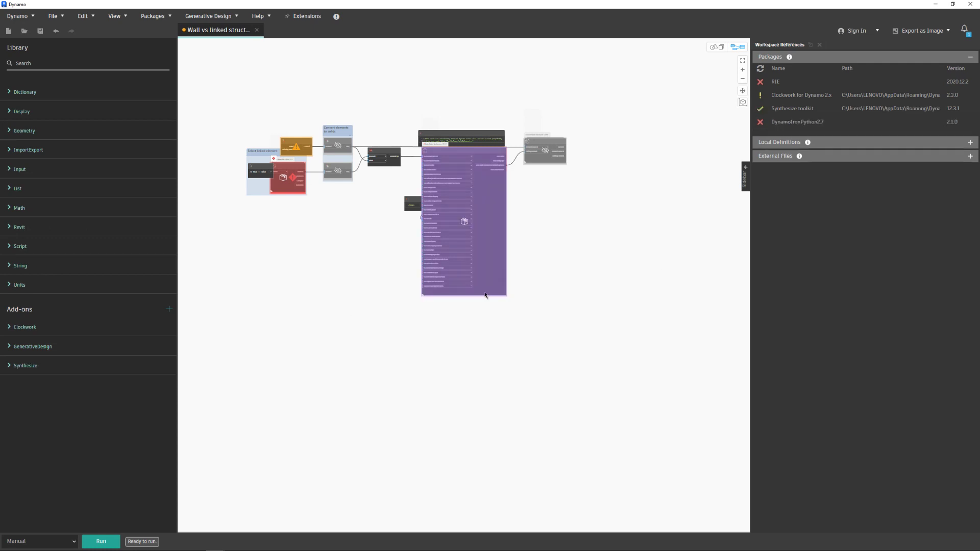
pyautogui.click(888, 83)
pyautogui.click(886, 108)
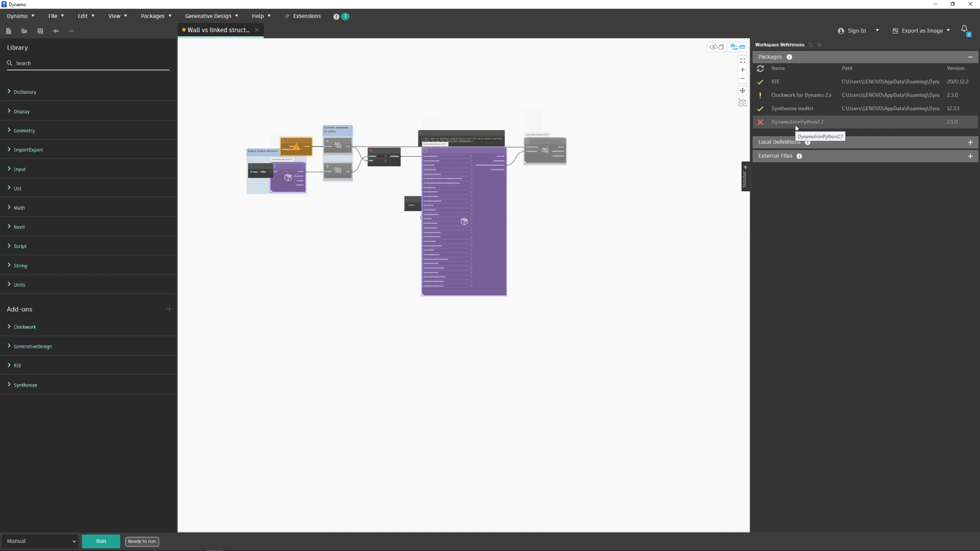
# Add a Python Script node to an empty area of the graph and inspect its Python engine
pyautogui.rightClick(557, 249)
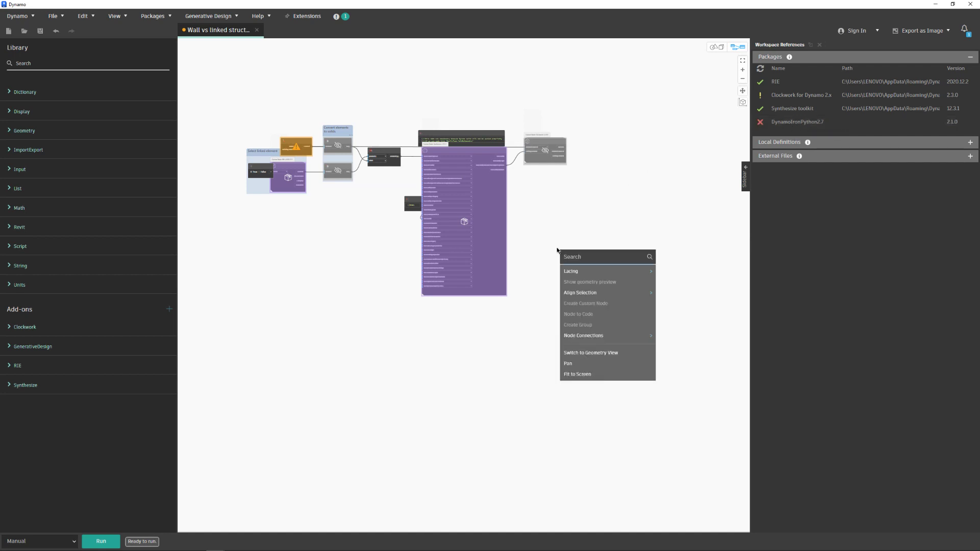
pyautogui.write('python')
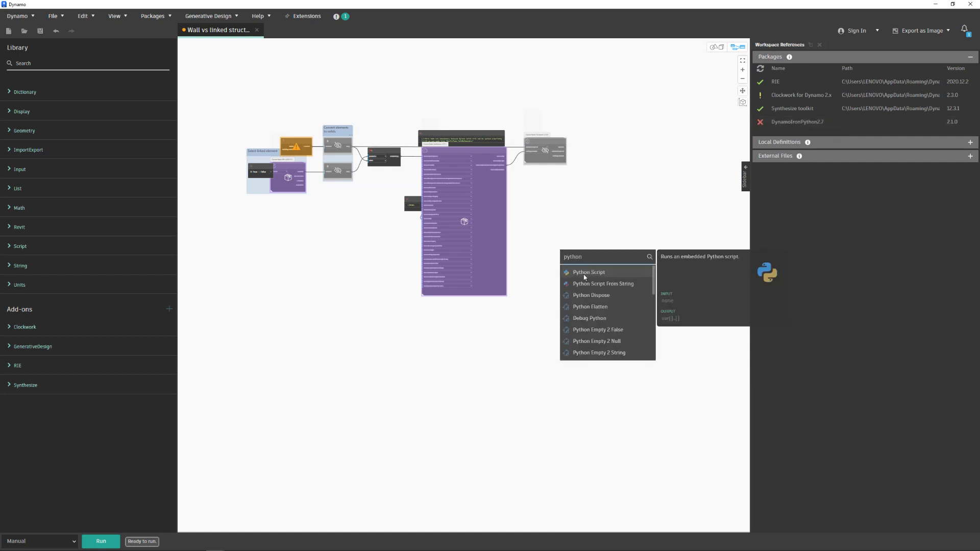
pyautogui.click(602, 272)
pyautogui.scroll(8, 568, 294)
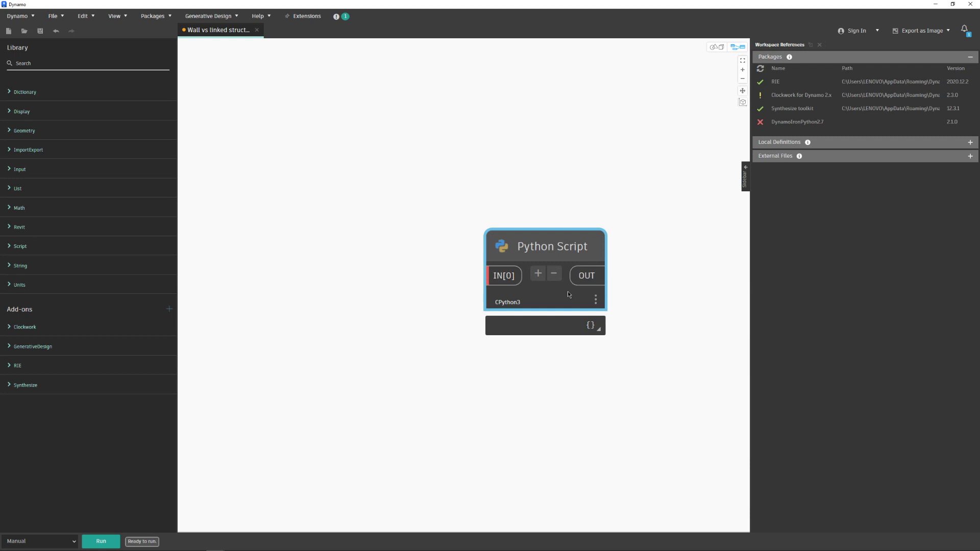
pyautogui.rightClick(514, 302)
pyautogui.click(482, 331)
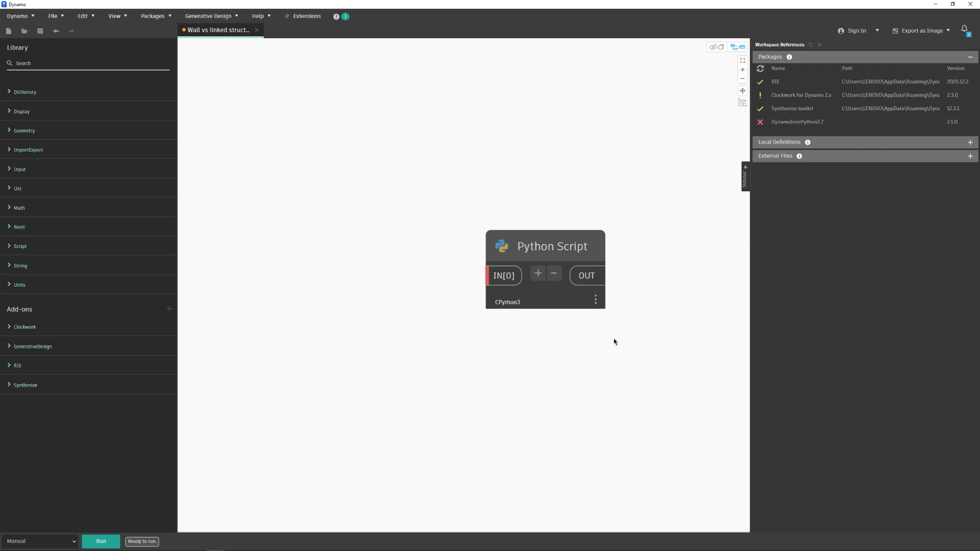
# Install the specified version 2.1.0 of the missing DynamoIronPython2.7 package from the workspace references
pyautogui.scroll(-10, 620, 347)
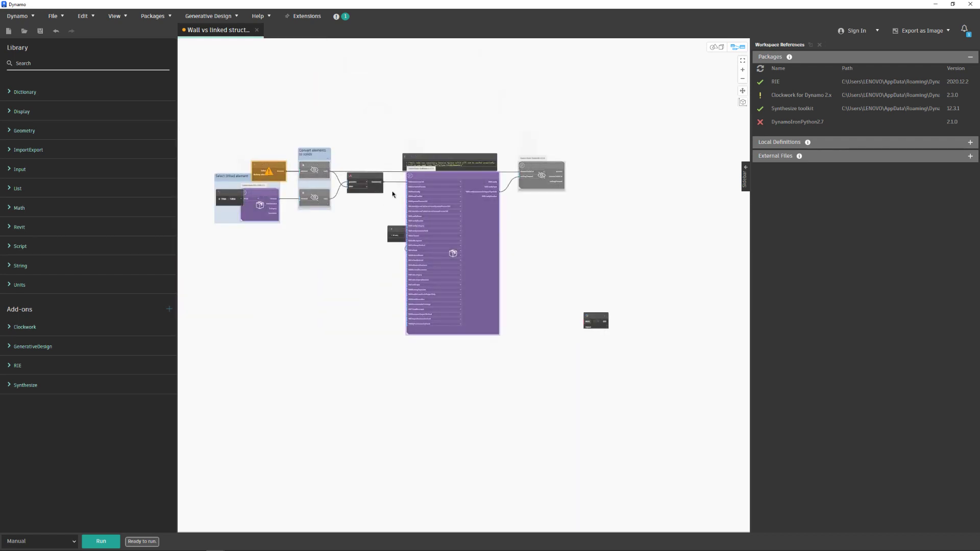
pyautogui.scroll(6, 252, 195)
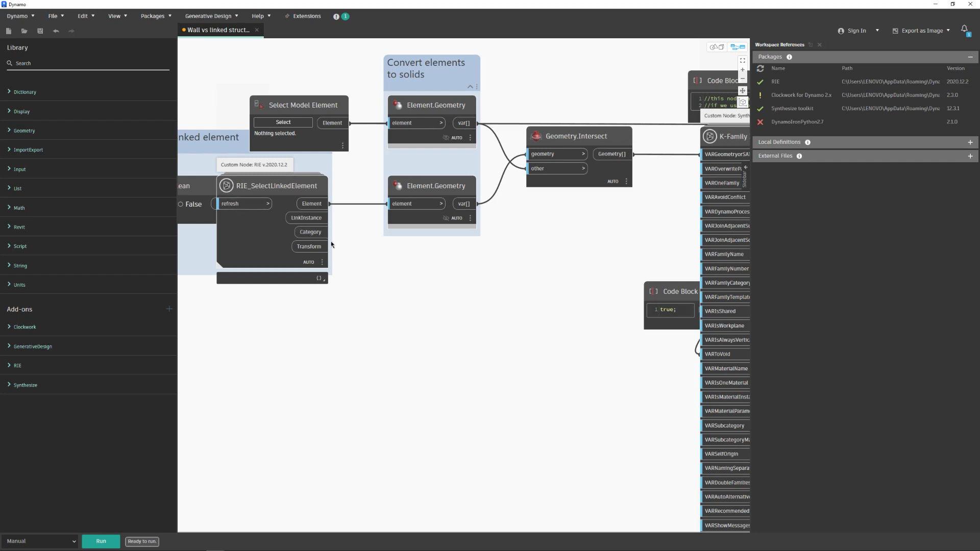
pyautogui.scroll(-5, 330, 240)
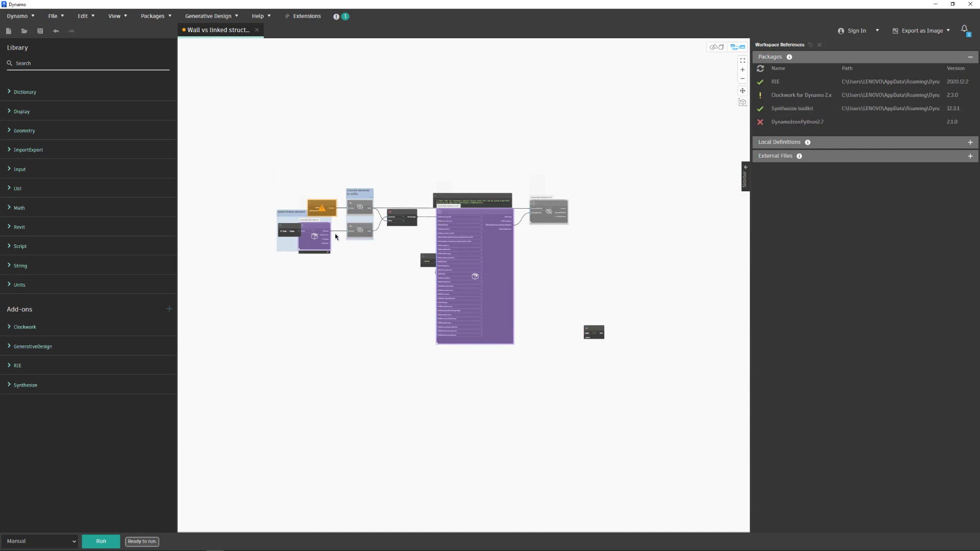
pyautogui.click(814, 126)
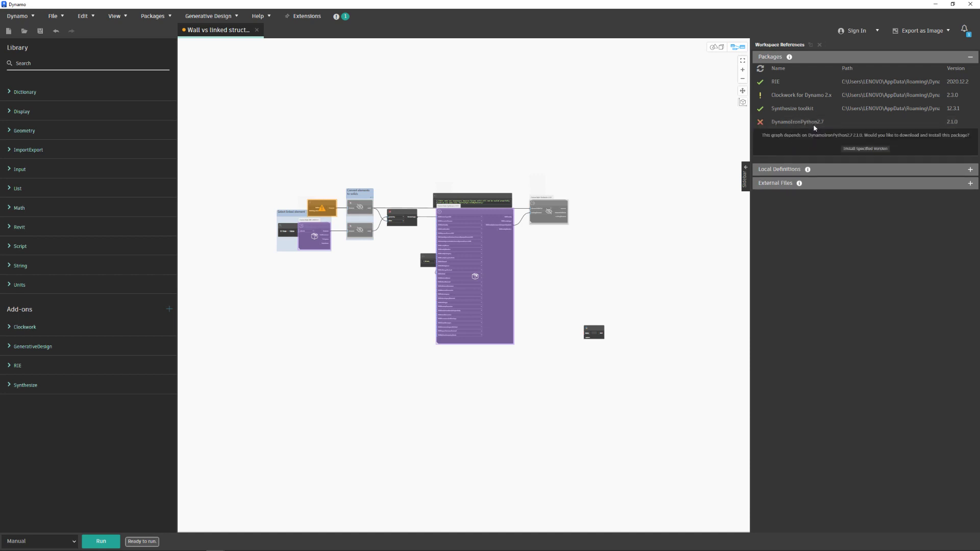
pyautogui.click(865, 149)
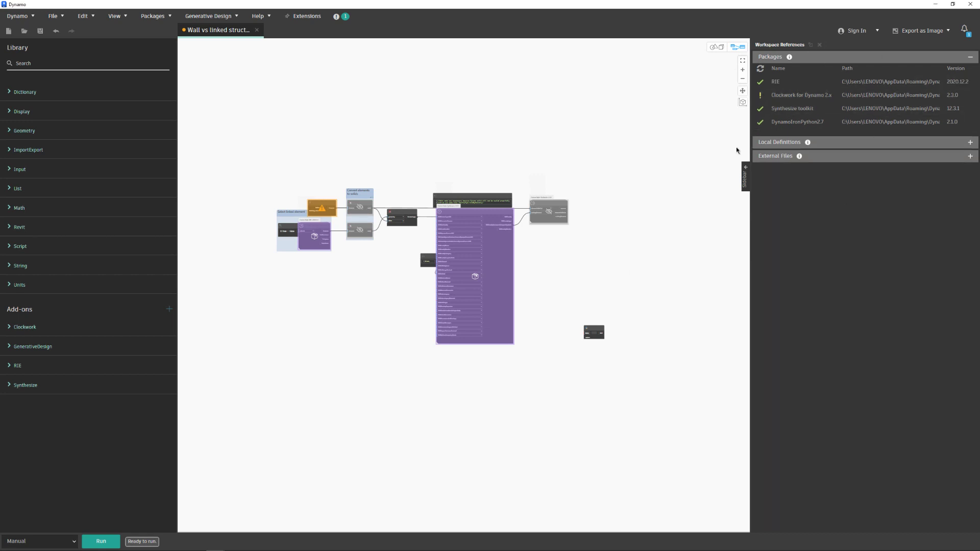
# Collapse the workspace references sidebar and examine the graph around the Select Model Element and RIE_SelectLinkedElement nodes
pyautogui.click(744, 180)
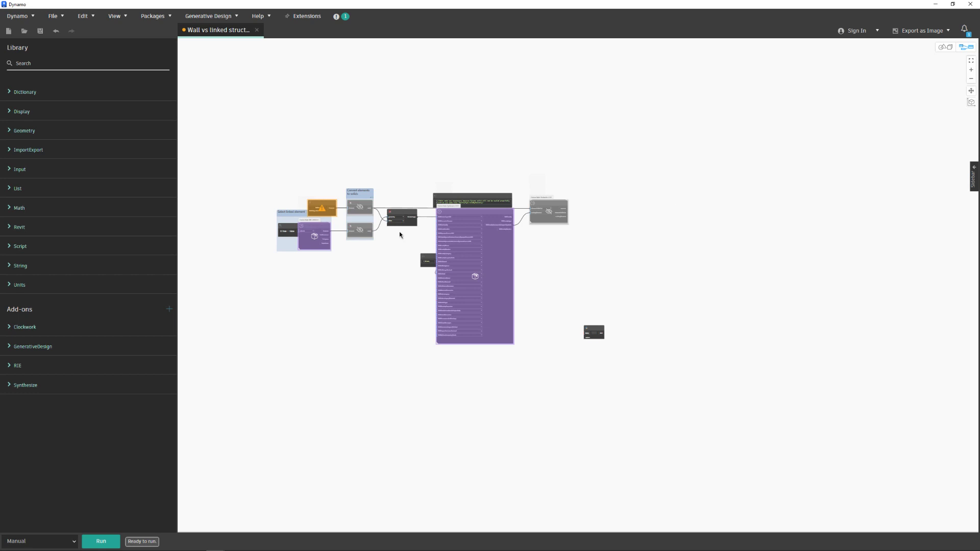
pyautogui.scroll(8, 294, 227)
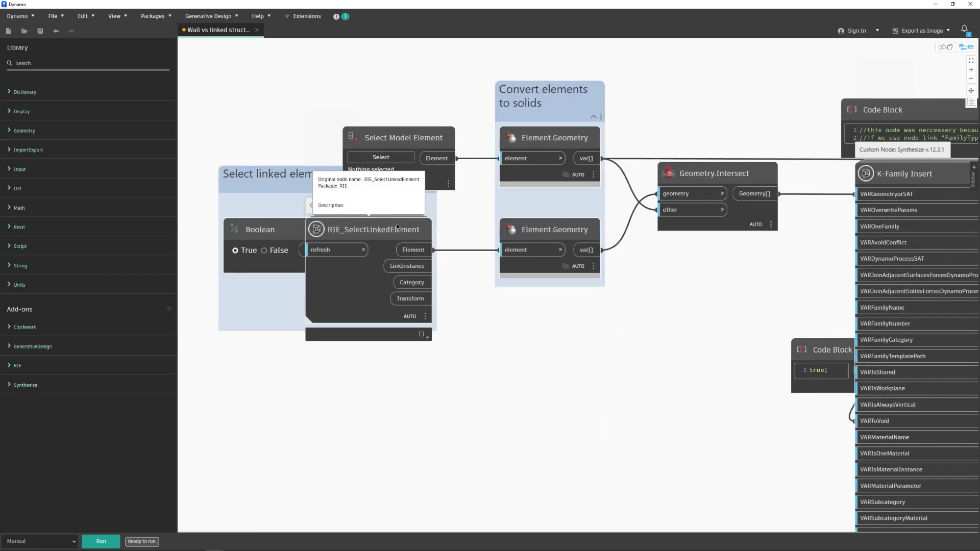
pyautogui.scroll(-8, 397, 223)
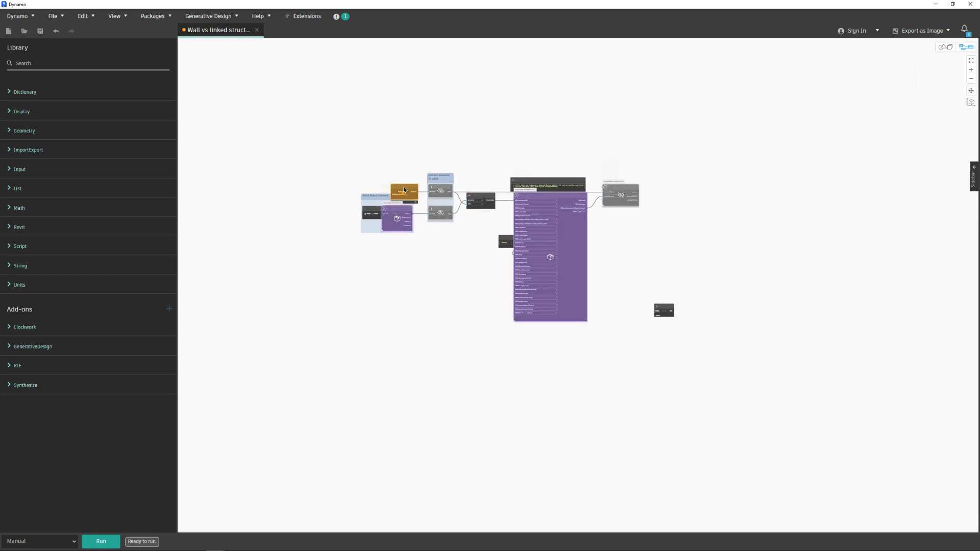
pyautogui.scroll(10, 403, 186)
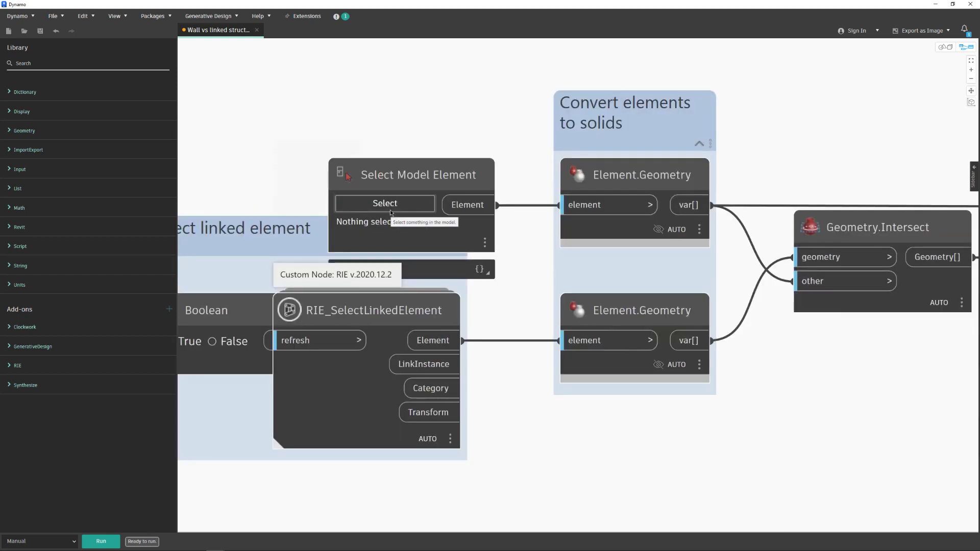
pyautogui.scroll(-6, 391, 212)
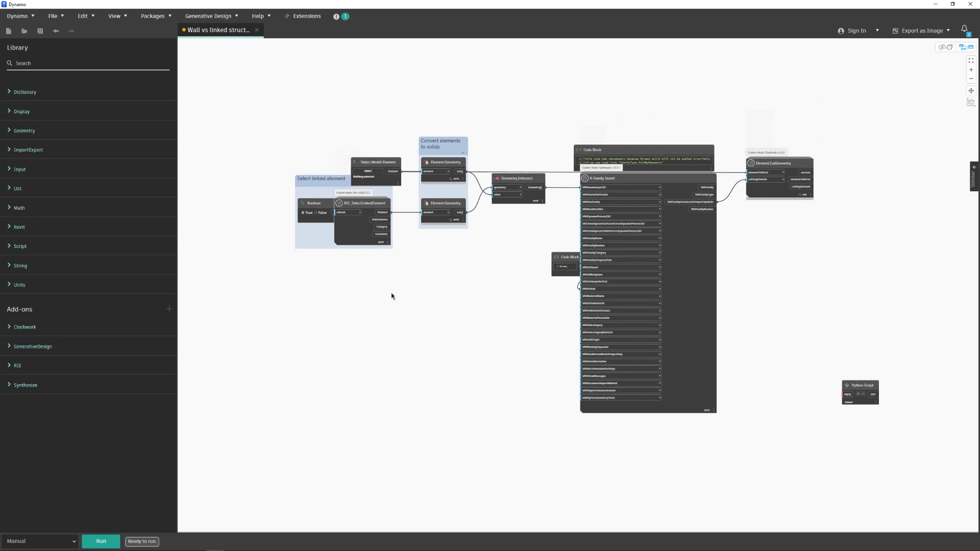
pyautogui.scroll(-1, 357, 282)
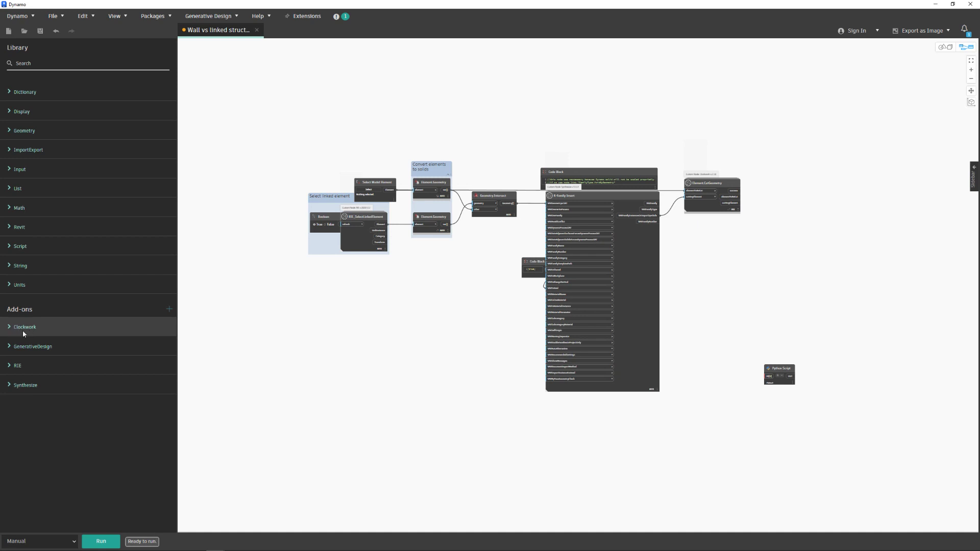
pyautogui.click(165, 19)
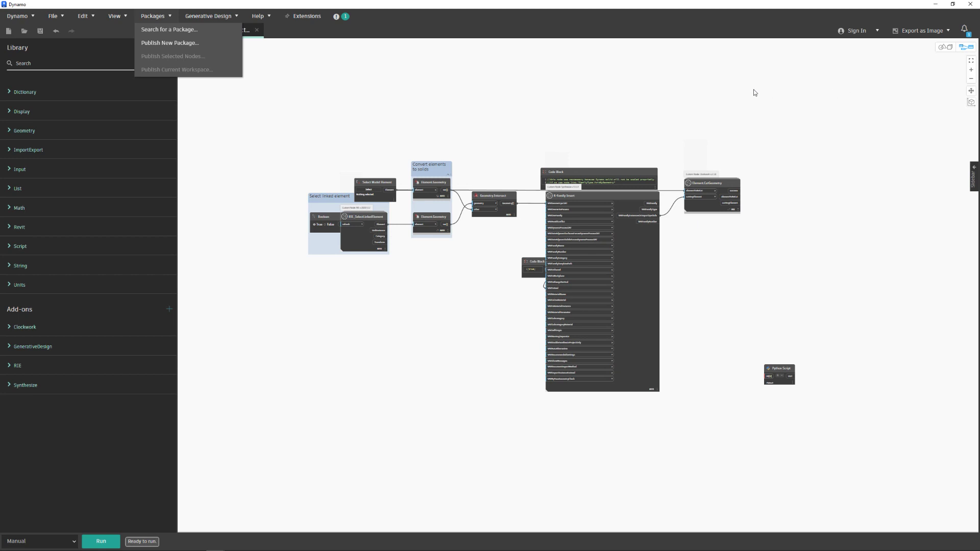
pyautogui.click(678, 131)
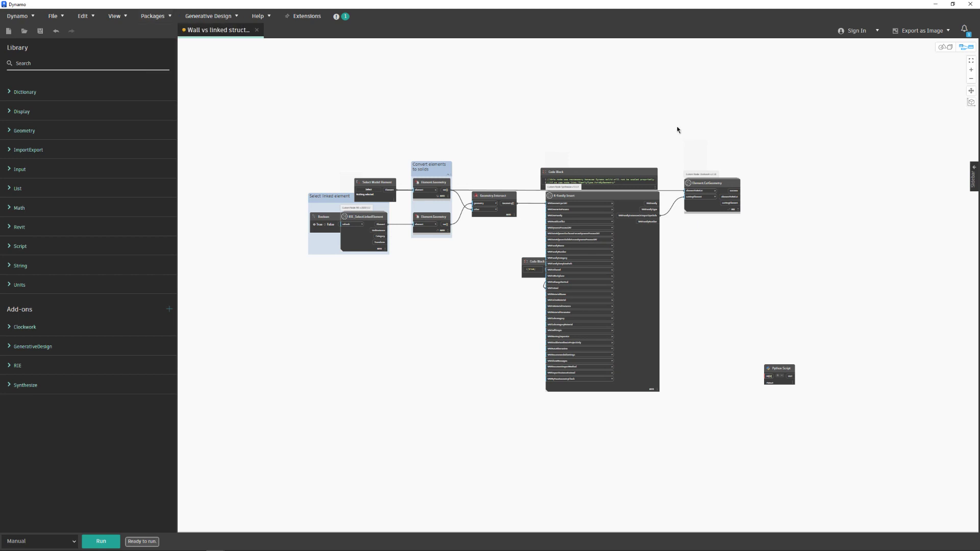